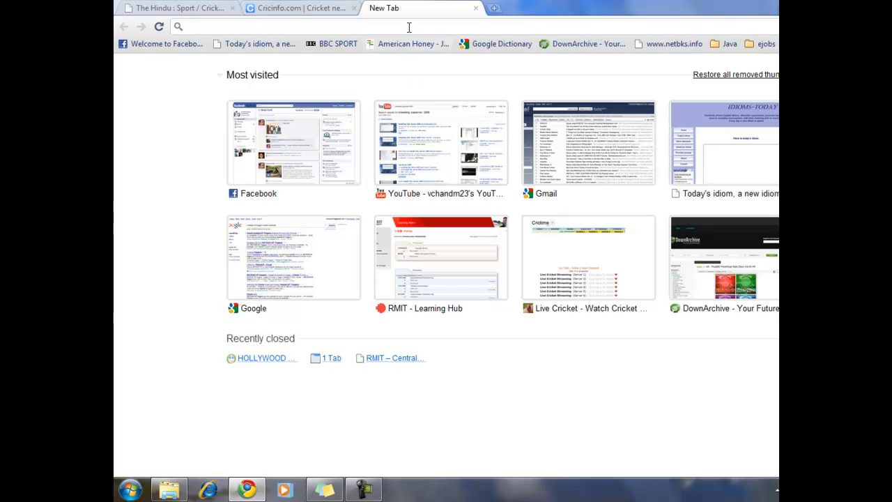
Step: Search Google for "sql server 2008 express" and open Microsoft's "SQL Server 2008: Express" page from the results
text(google.com)
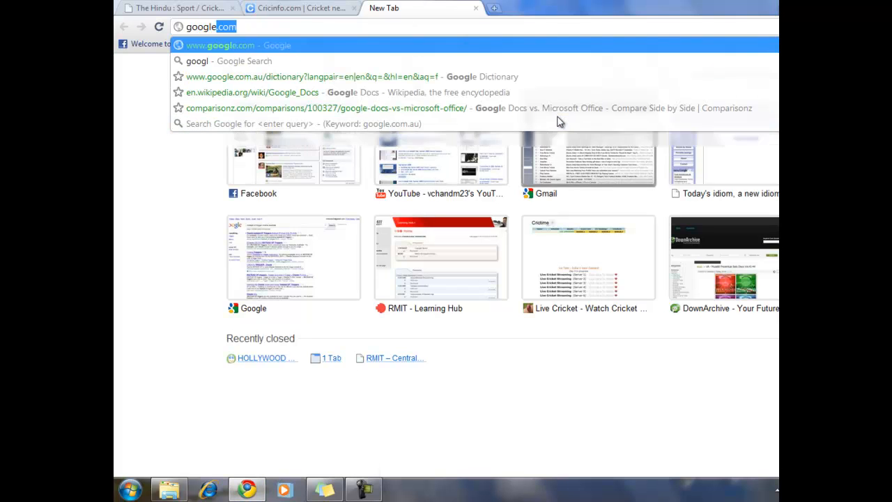
key(Return)
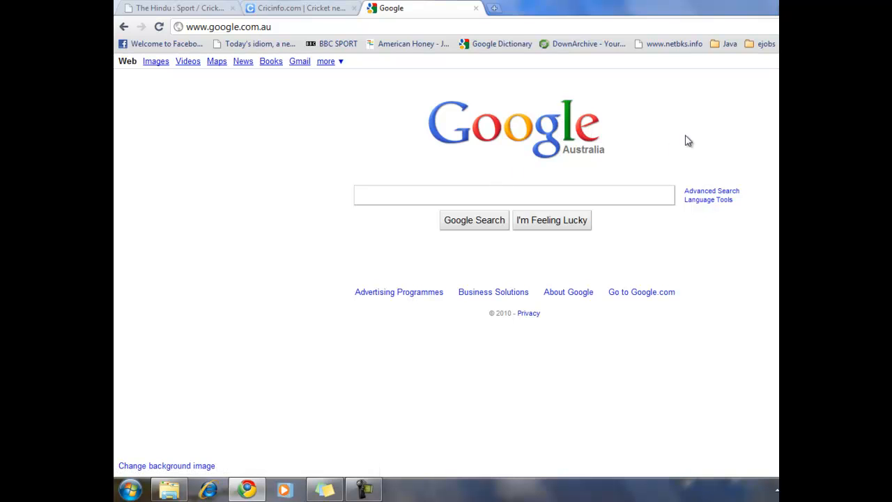
text(sql server 2008 express)
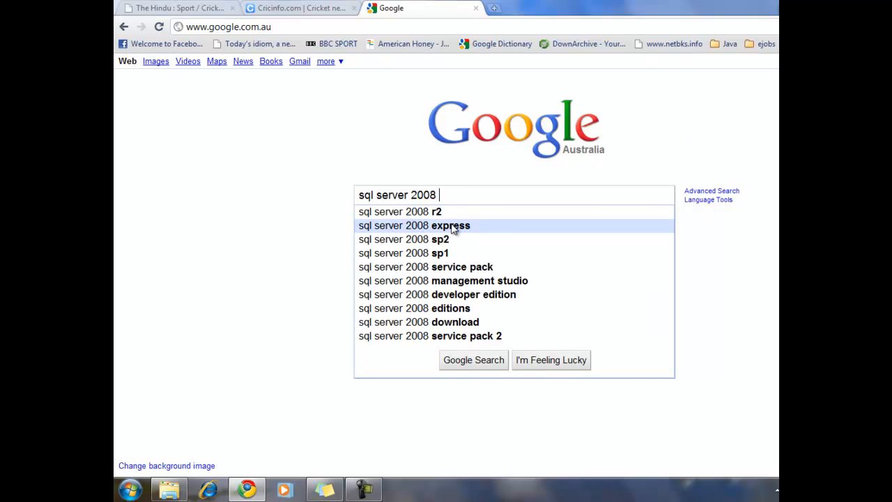
click(398, 227)
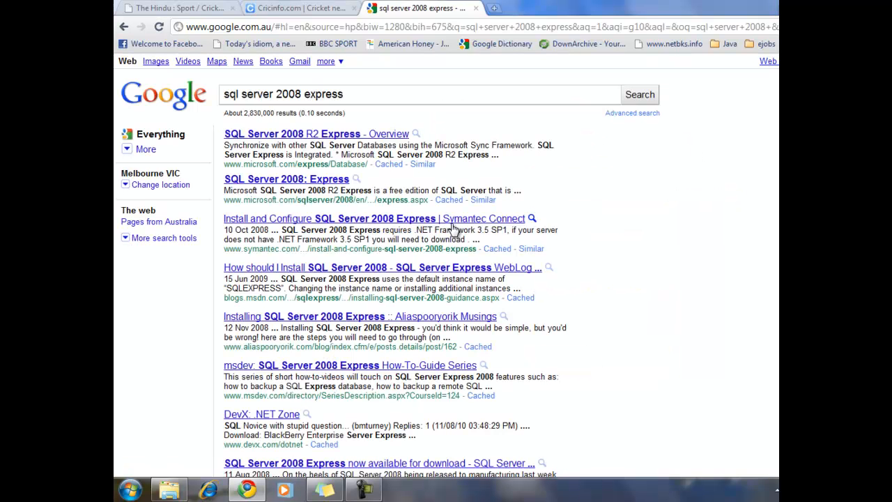
click(307, 181)
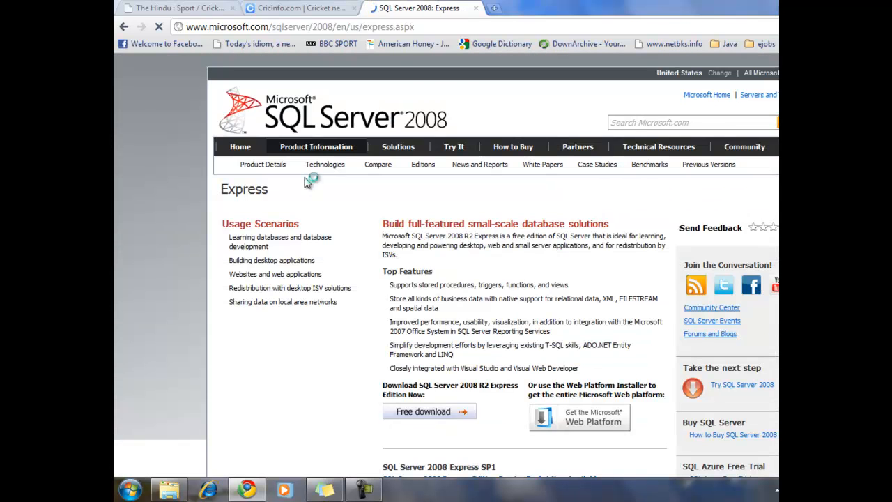
Step: Open the free download page for SQL Server 2008 R2 Express Edition and view its installation information
scroll(316, 195, down, 2)
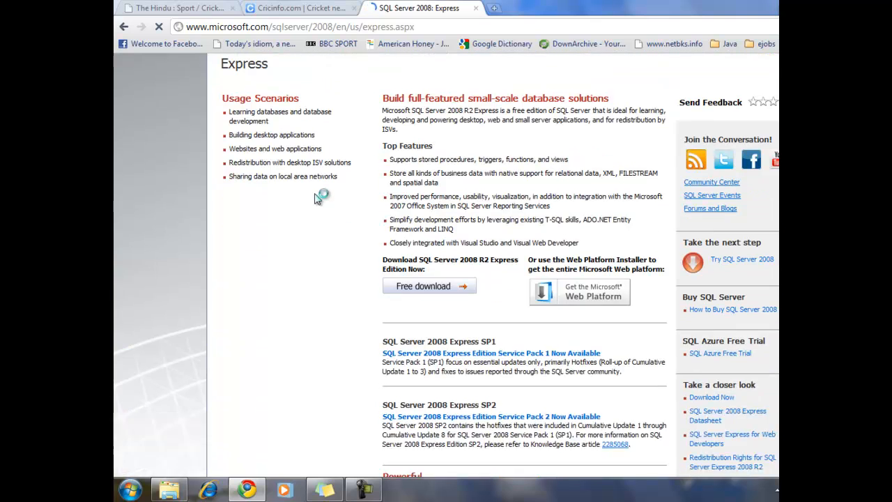
scroll(315, 194, up, 1)
scroll(316, 197, down, 1)
click(432, 297)
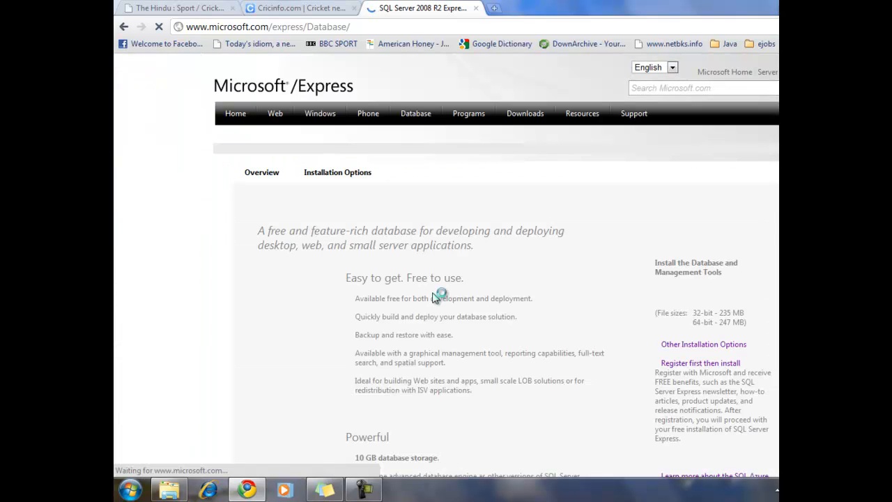
scroll(432, 297, down, 2)
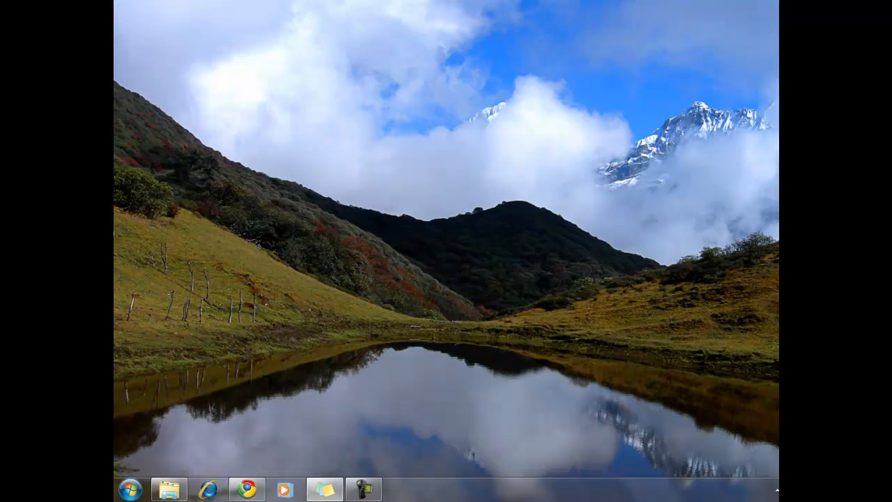
Step: Switch to Windows Explorer, go back to the Computer view and open FreeAgent Drive (G:)
click(170, 488)
click(196, 44)
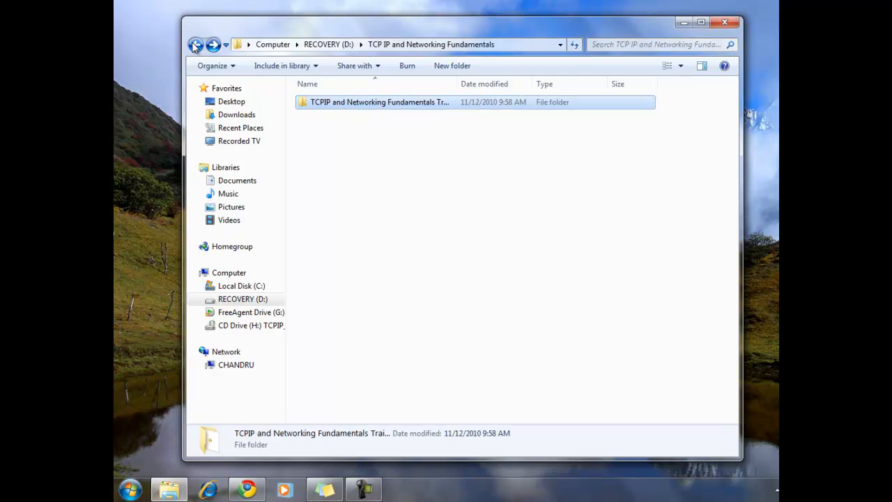
click(196, 45)
click(196, 45)
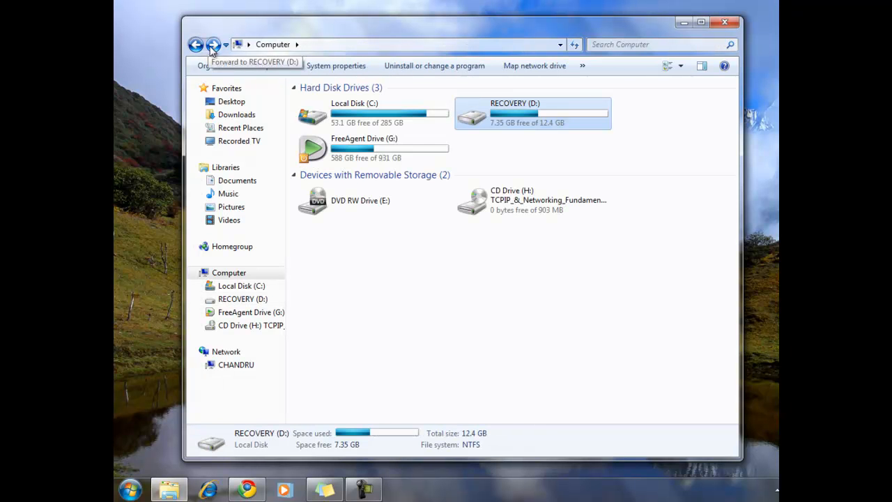
click(331, 146)
double_click(330, 146)
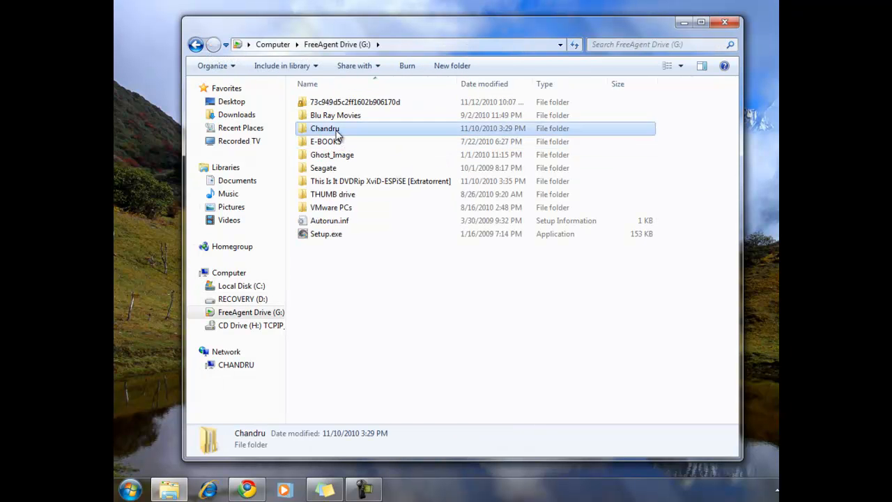
Step: In the drive's personal-name folder, open Feb 2010, Software, DOTNET softwares and tools, and its SQL Server 2008 subfolder
double_click(321, 128)
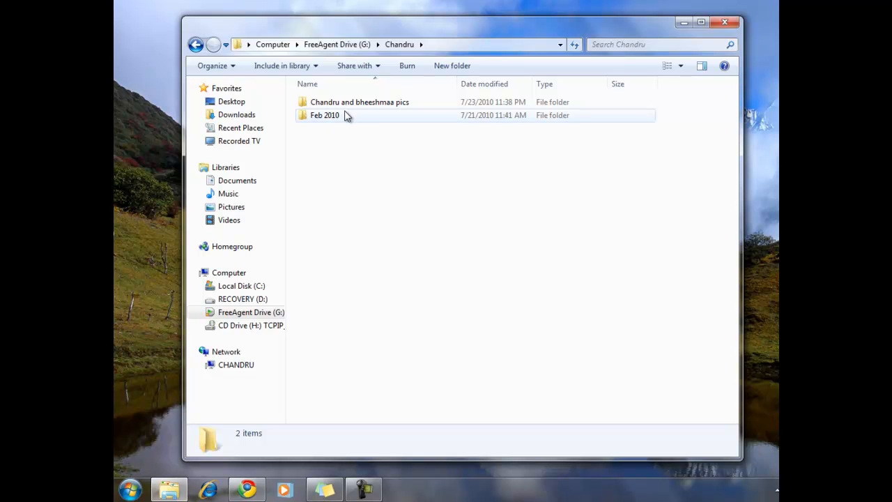
double_click(335, 117)
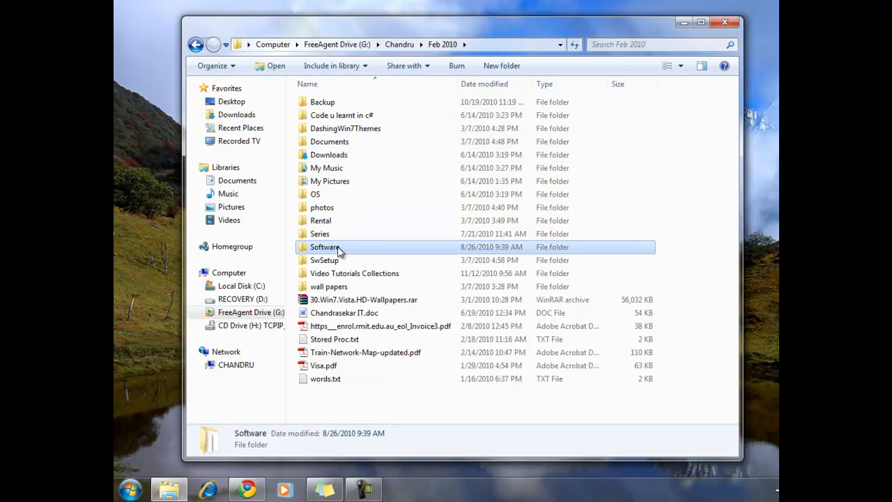
double_click(338, 246)
double_click(348, 116)
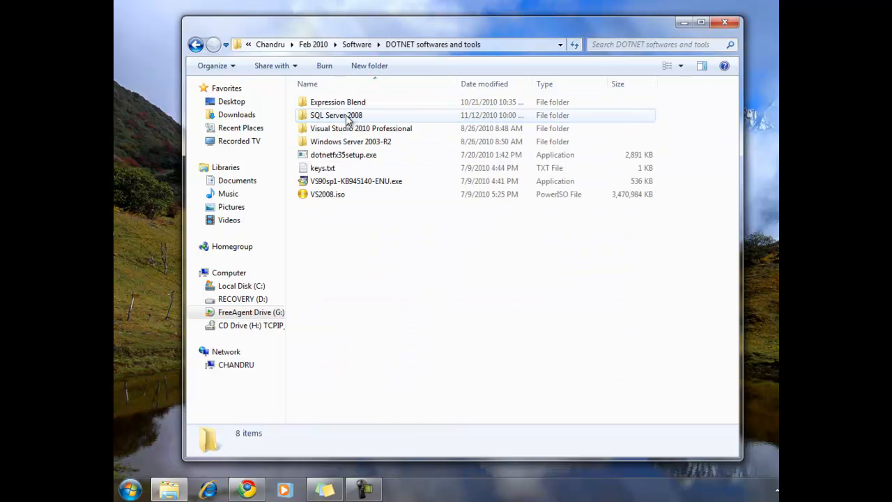
double_click(345, 117)
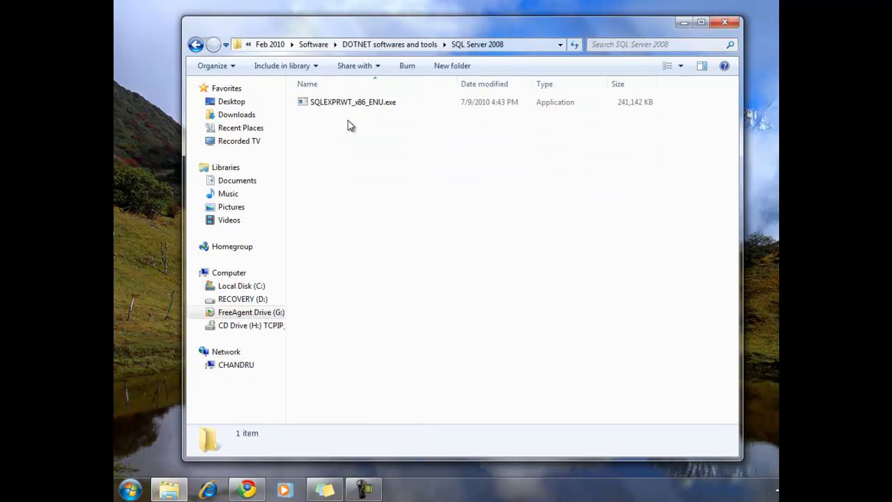
click(195, 44)
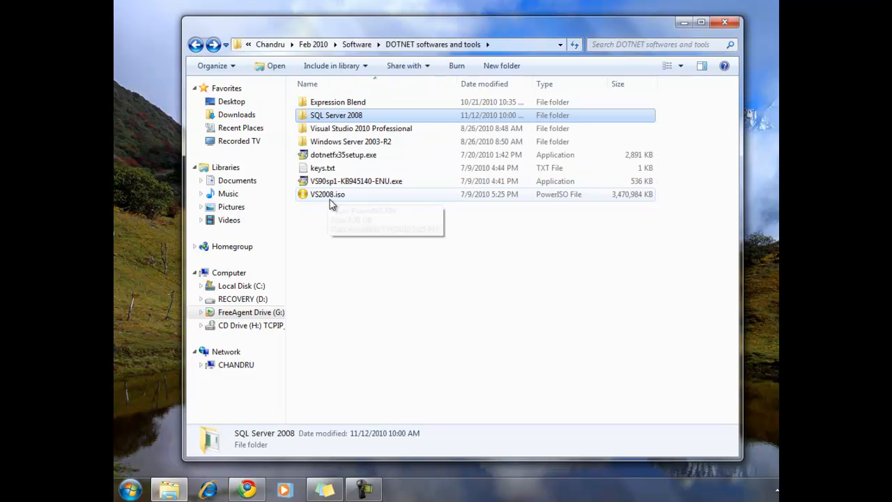
double_click(345, 117)
Step: Run the installer SQLEXPRWT_x86_ENU.exe, allow it past the security warning, and minimize the Explorer window
click(374, 102)
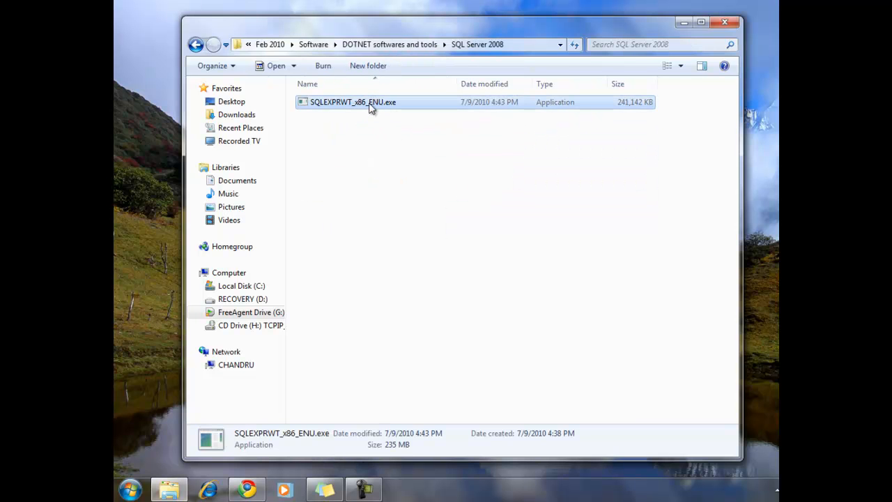
double_click(370, 103)
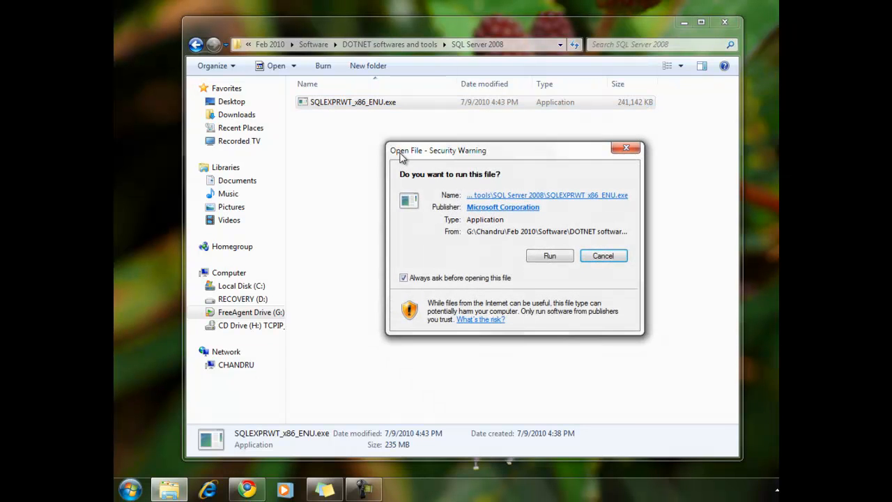
click(541, 260)
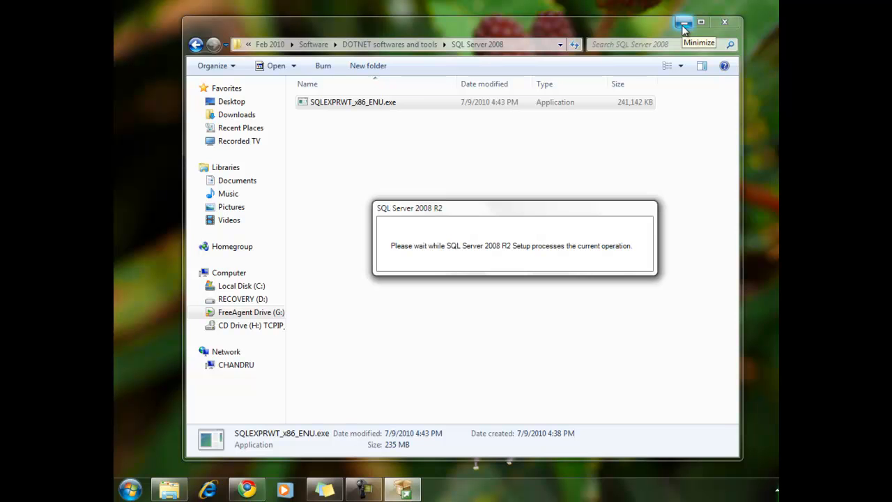
click(683, 25)
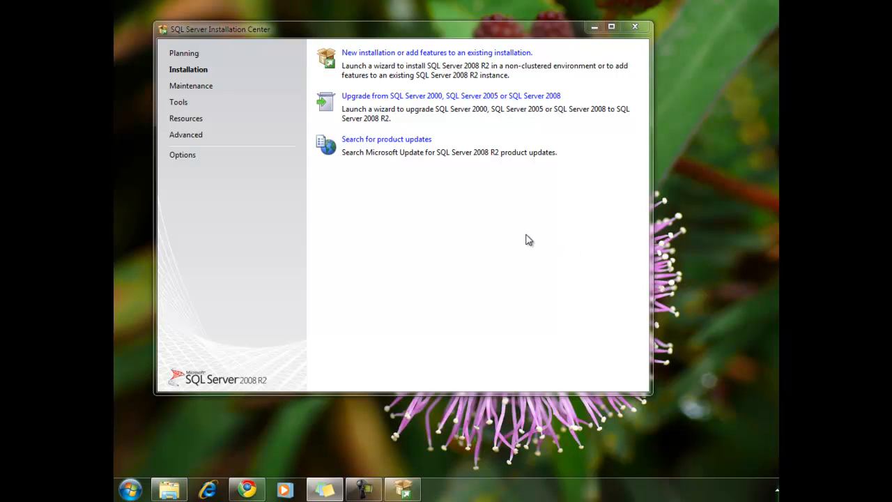
Step: Start a new SQL Server 2008 R2 installation and accept the license terms to reach feature selection
drag(150, 20, 139, 13)
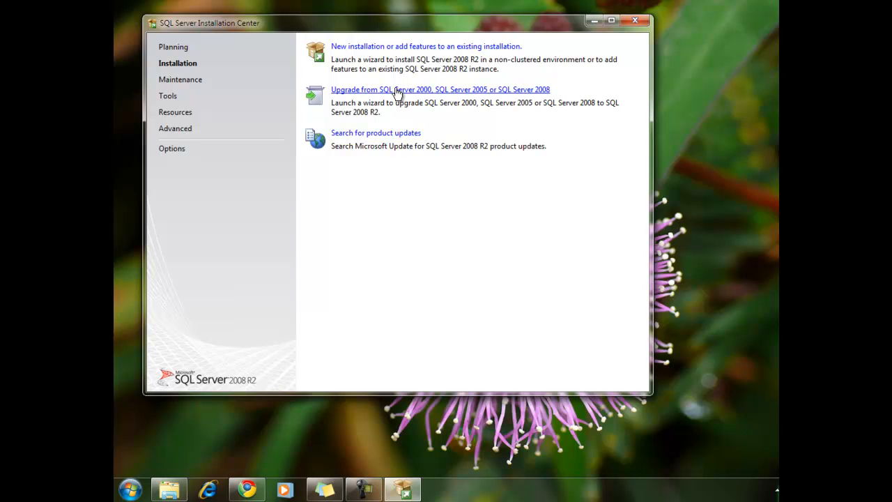
click(389, 50)
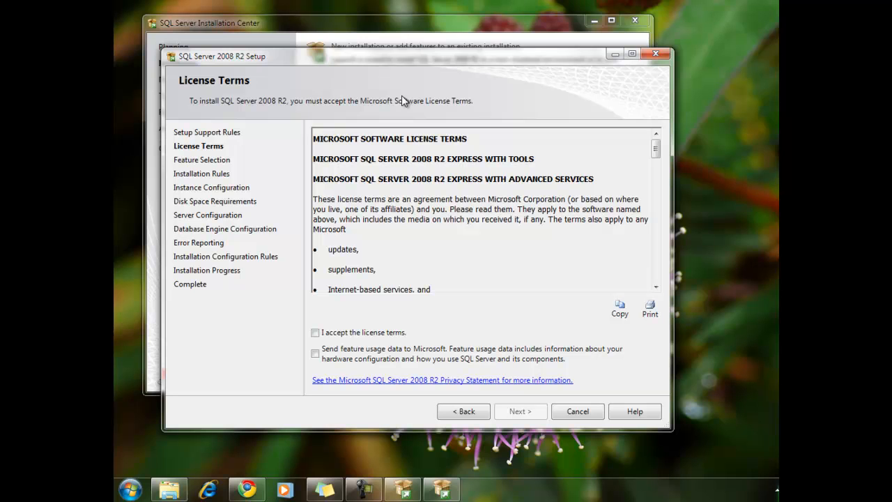
click(316, 333)
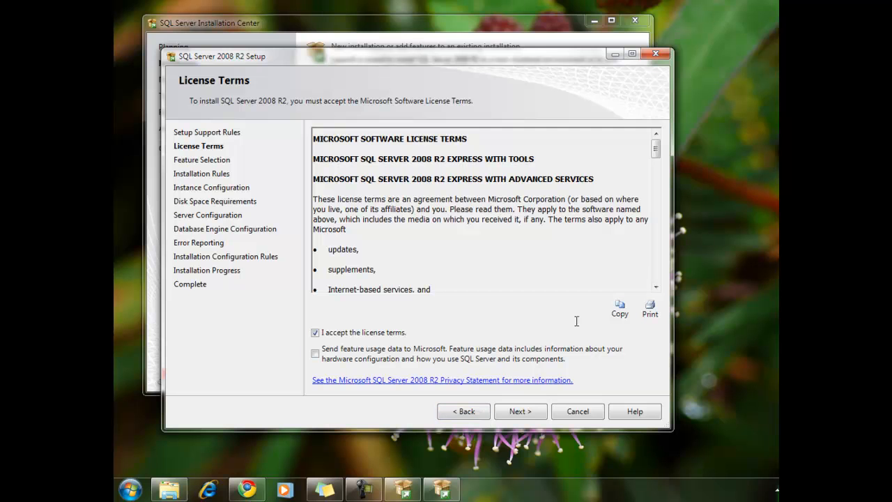
drag(656, 147, 655, 270)
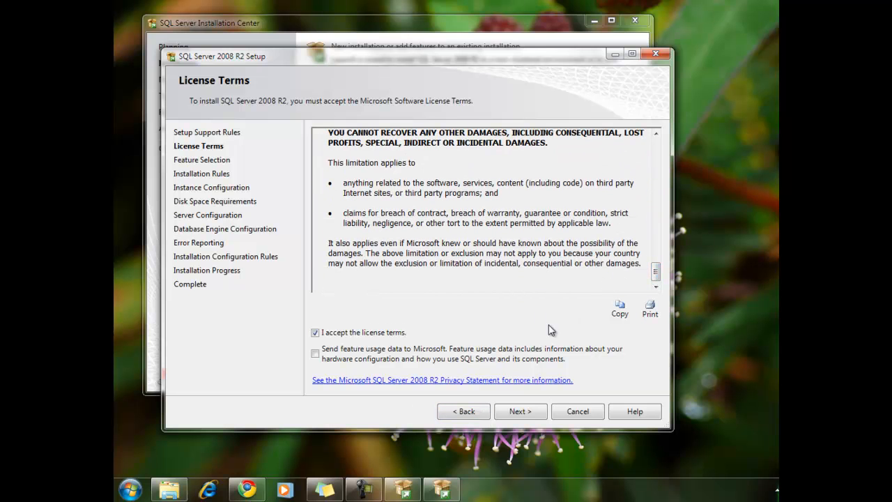
click(531, 416)
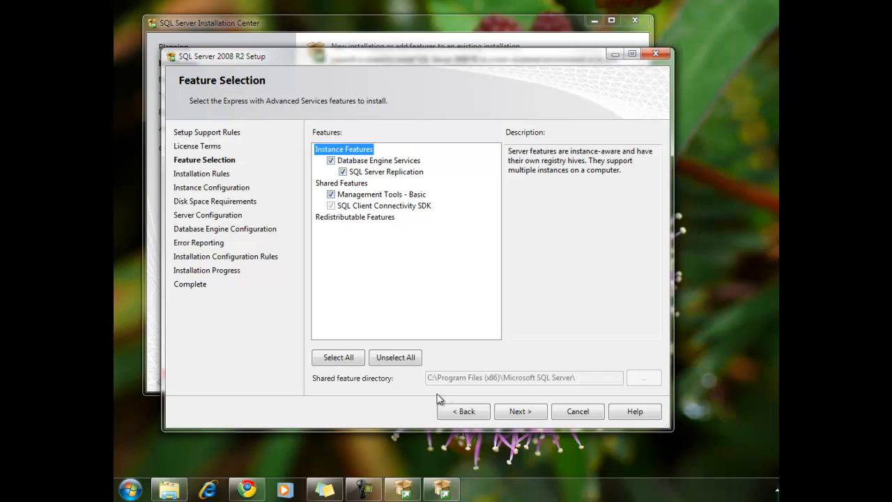
Step: Select all features, review the Database Engine Services and SQL Server Replication descriptions, toggle SQL Server Replication, and continue to instance configuration
click(331, 361)
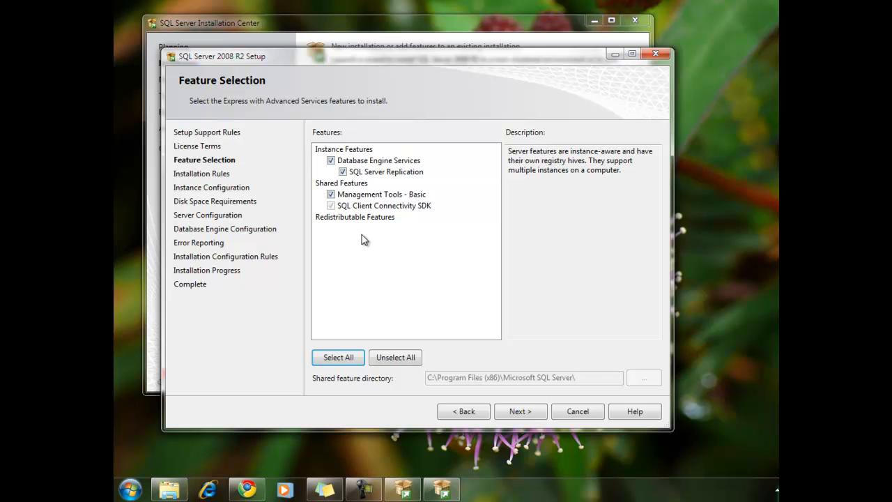
click(369, 162)
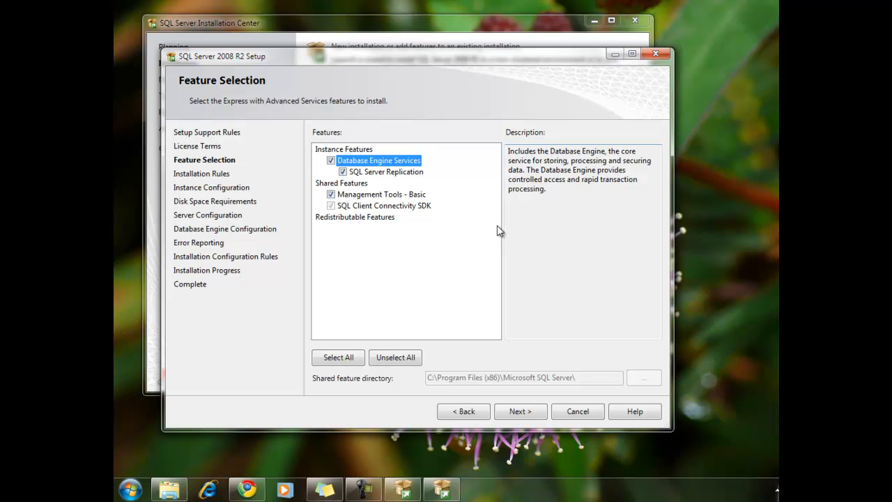
click(395, 172)
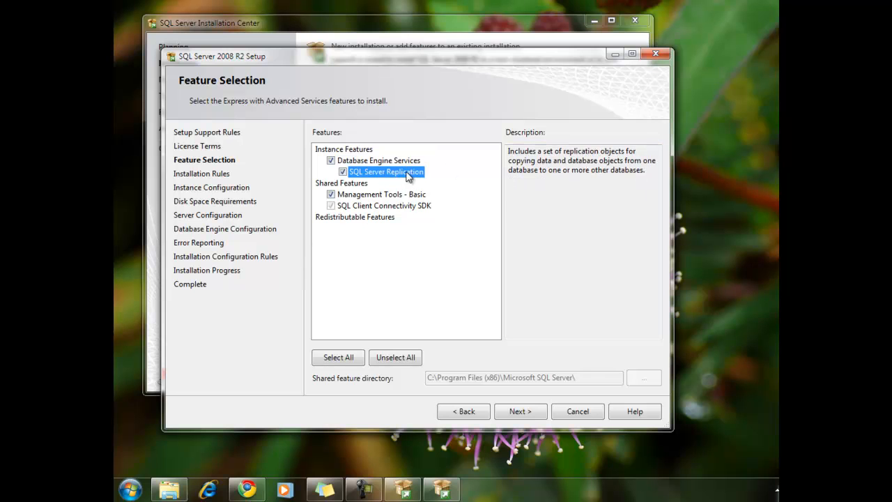
drag(514, 155, 649, 173)
click(559, 235)
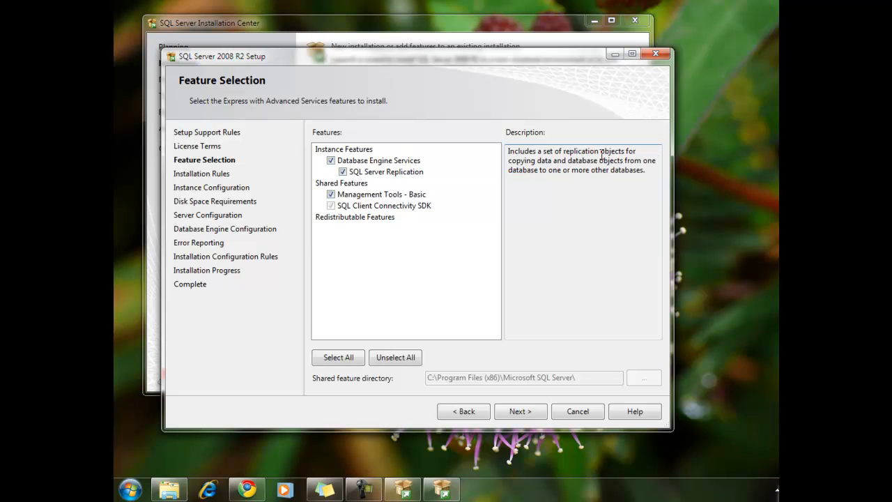
click(343, 171)
click(519, 412)
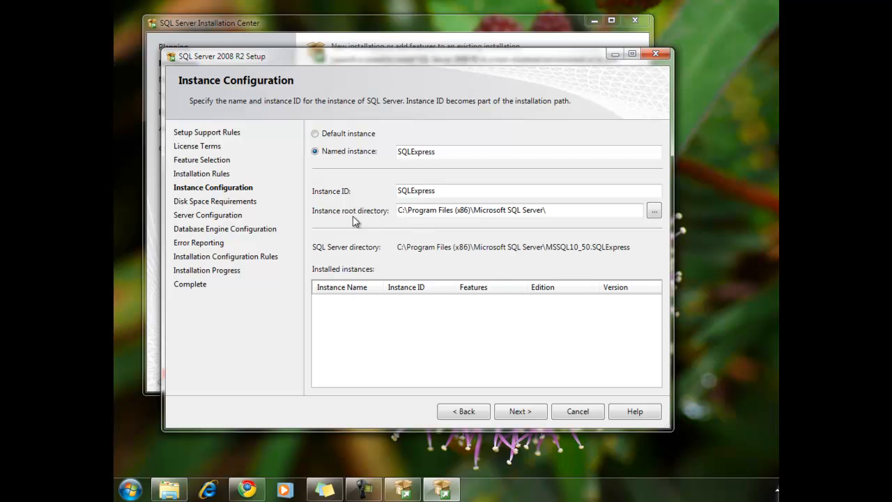
Step: Replace the default named instance with the owner's first name
double_click(445, 152)
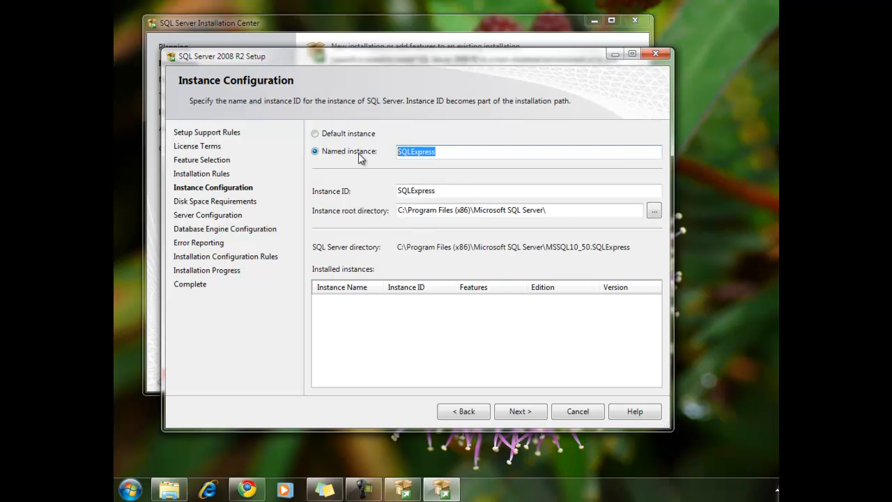
text(Chandru)
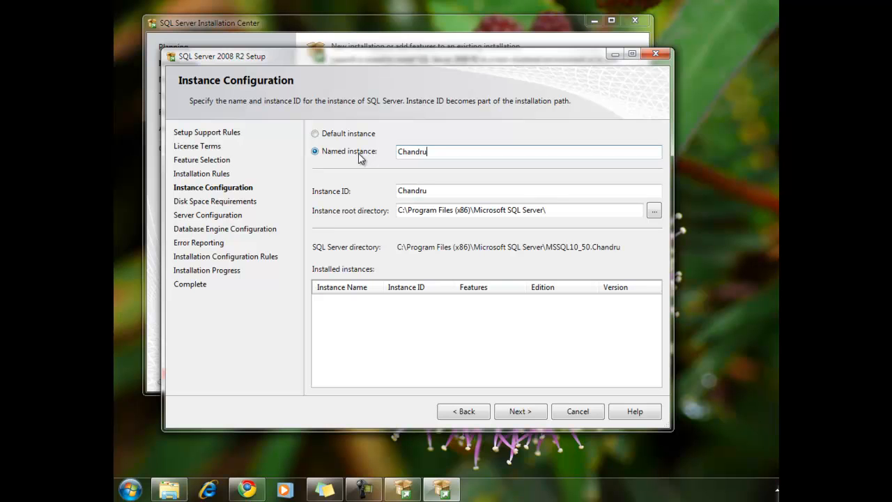
Step: Try appending \SQLServer2008 to the instance ID, and restore the ID to match the instance name
click(486, 191)
text(\)
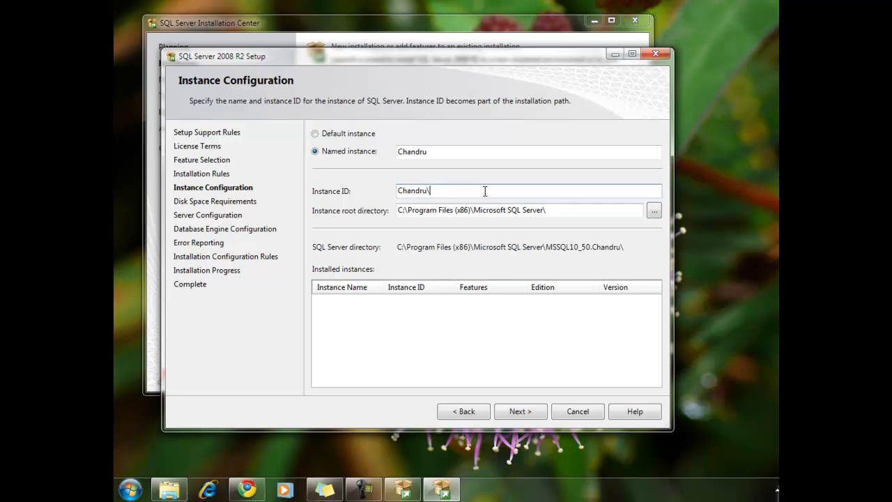
text(SQLServer)
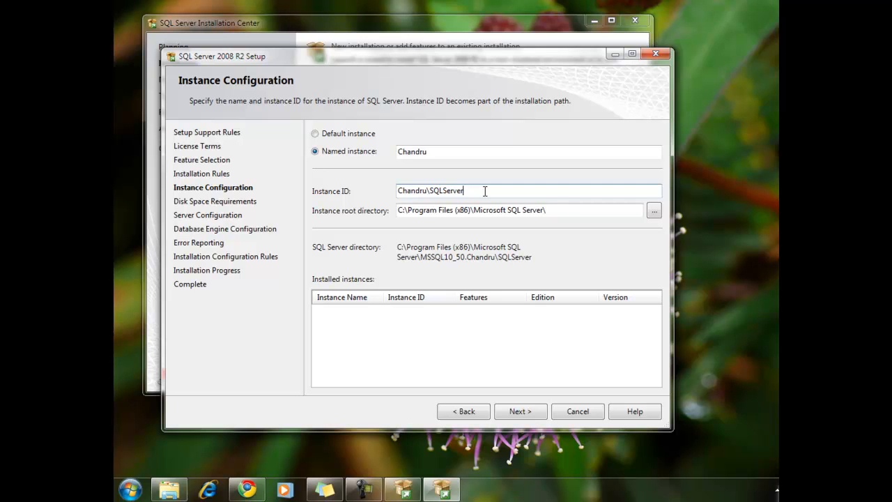
text(2008)
key(ctrl+a)
key(BackSpace)
text(Chandru)
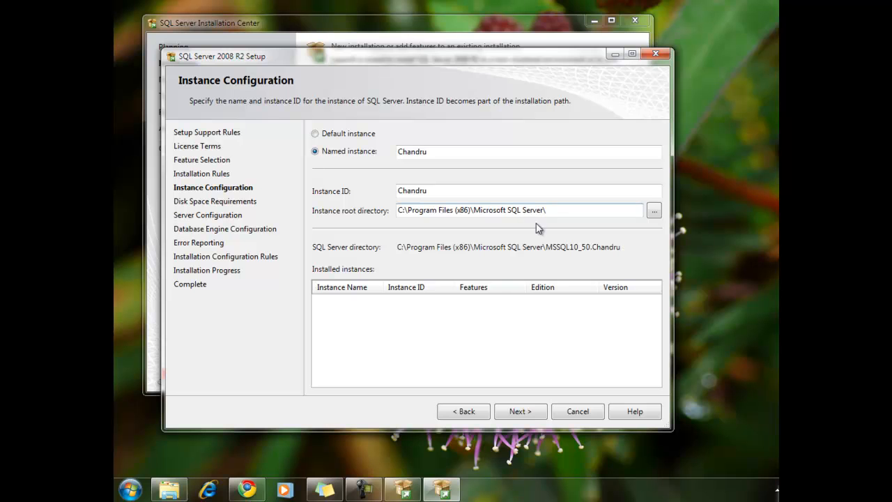
Step: Accept the instance settings, service accounts and Windows authentication mode with the current user as administrator, and start the installation
click(518, 410)
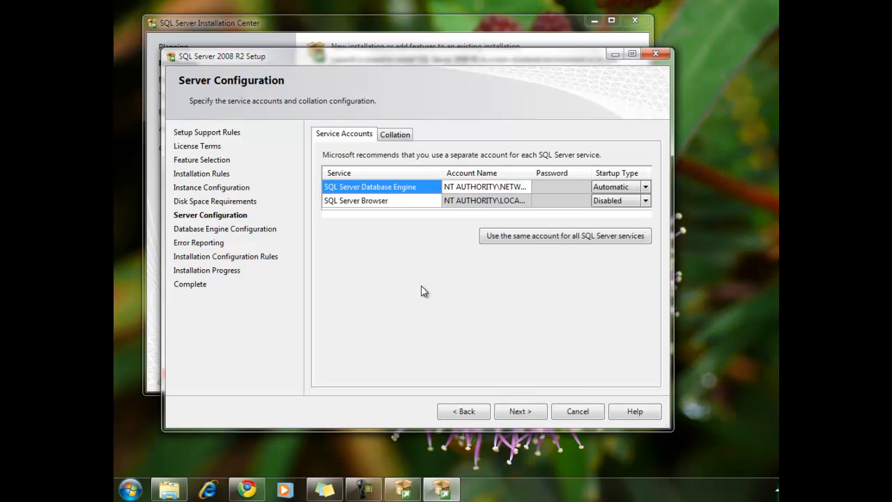
click(528, 191)
click(527, 413)
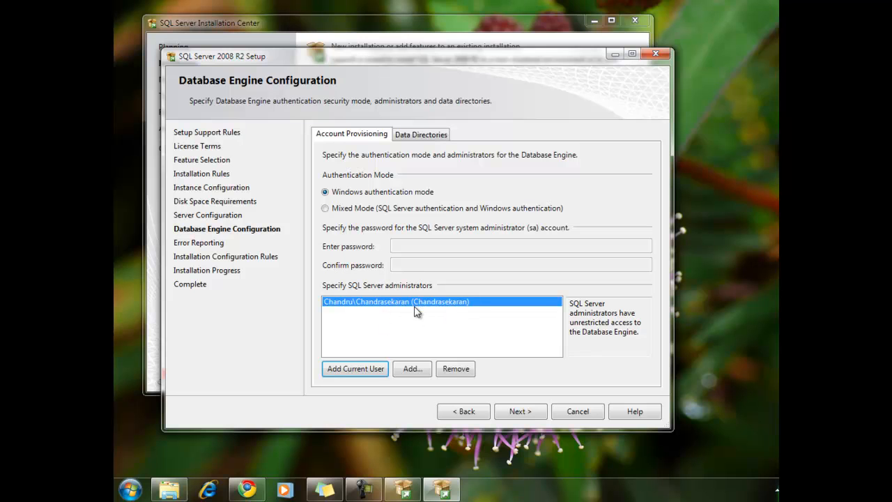
click(523, 416)
click(524, 417)
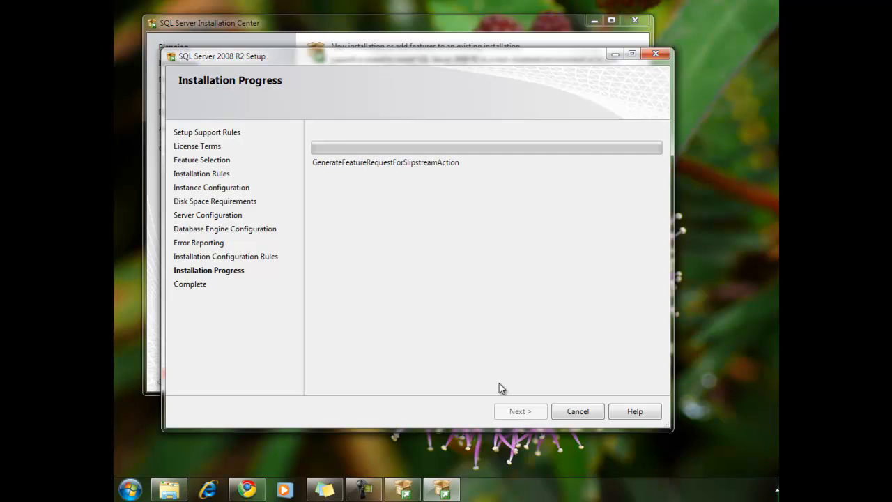
click(378, 496)
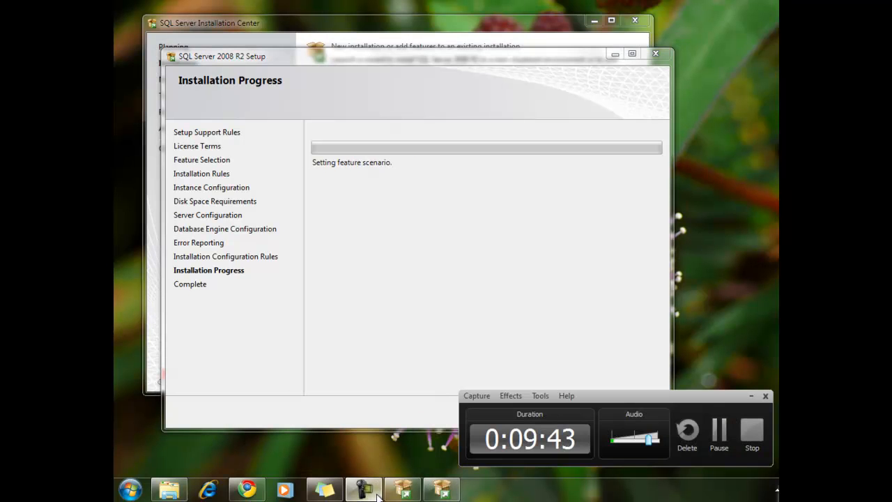
click(718, 434)
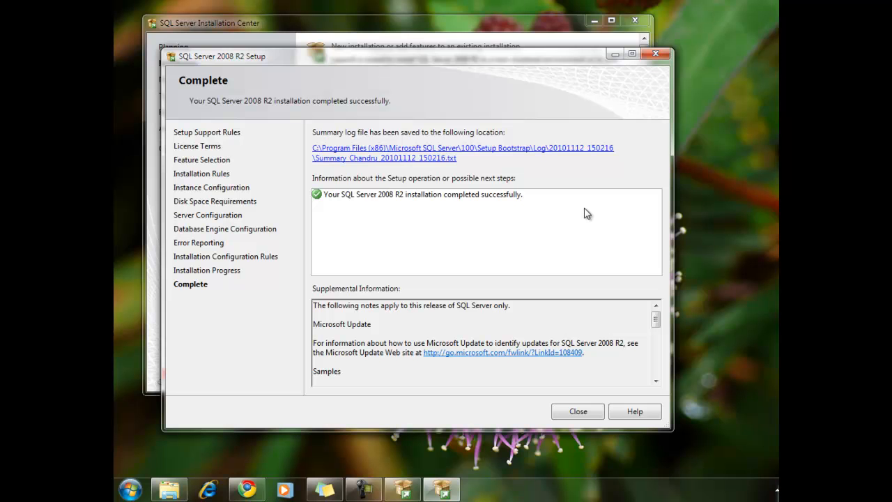
Step: Close the completed setup and the Installation Center, and launch SQL Server Management Studio from Microsoft SQL Server 2008 R2
click(579, 411)
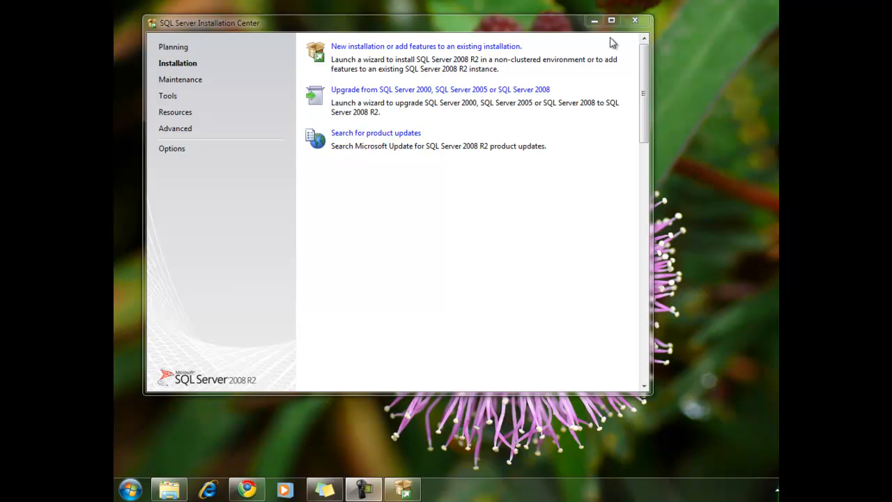
click(643, 25)
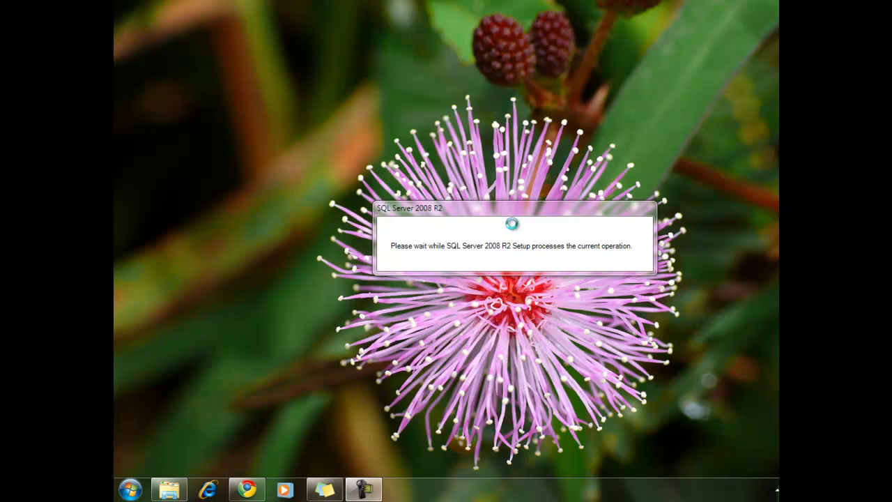
click(129, 489)
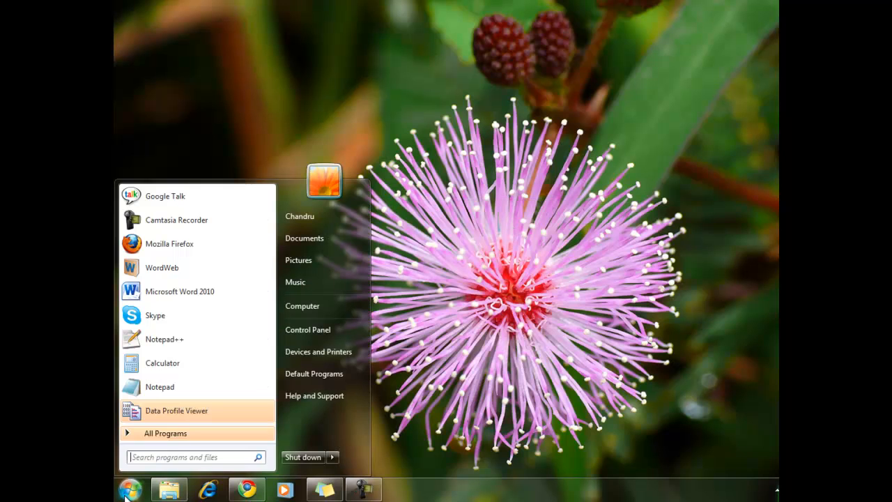
click(173, 433)
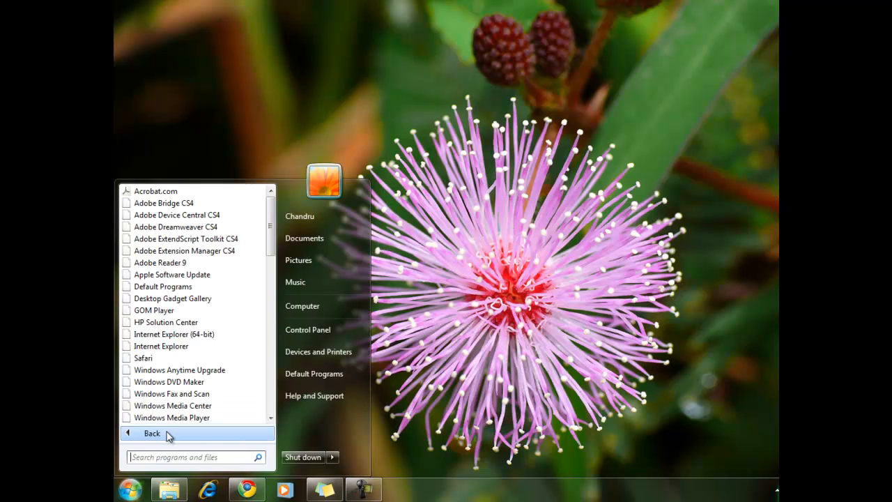
drag(271, 247, 265, 344)
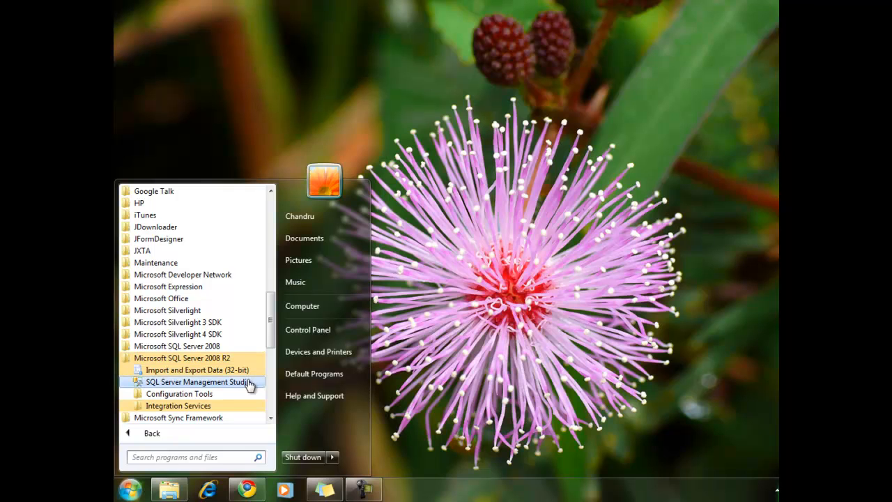
click(248, 383)
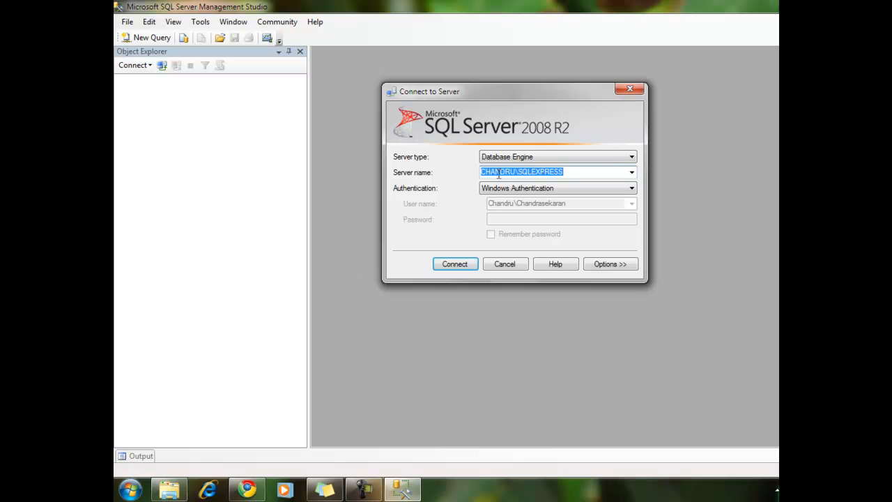
Step: Review the stored server names and try to connect to the computer's SQLEXPRESS instance with Windows Authentication
click(632, 172)
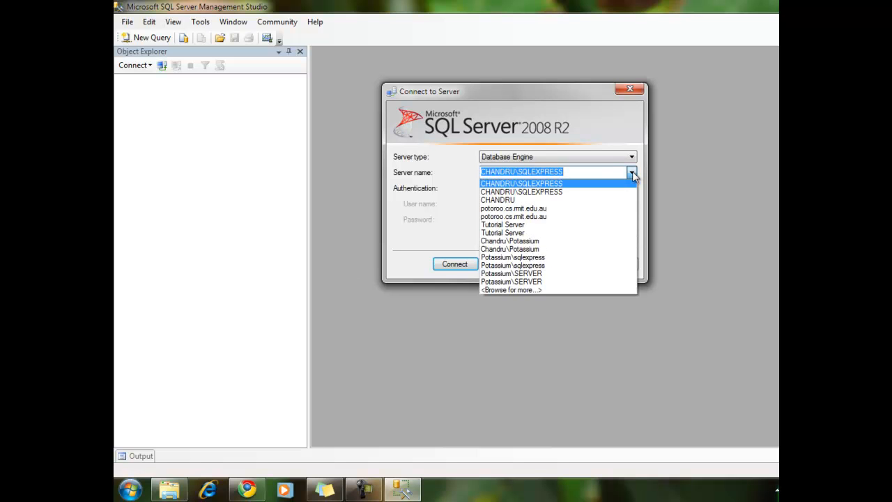
click(632, 172)
click(458, 267)
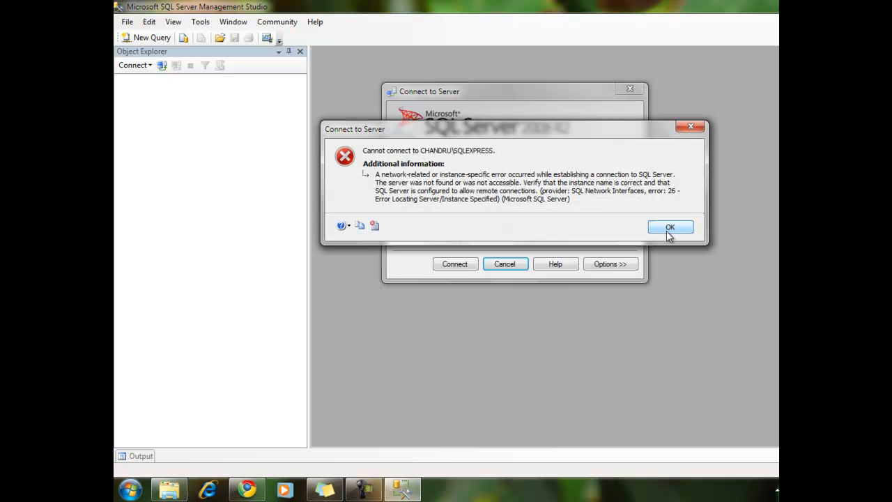
click(666, 226)
Step: Try to connect using only the computer name as server name with Windows Authentication
click(635, 175)
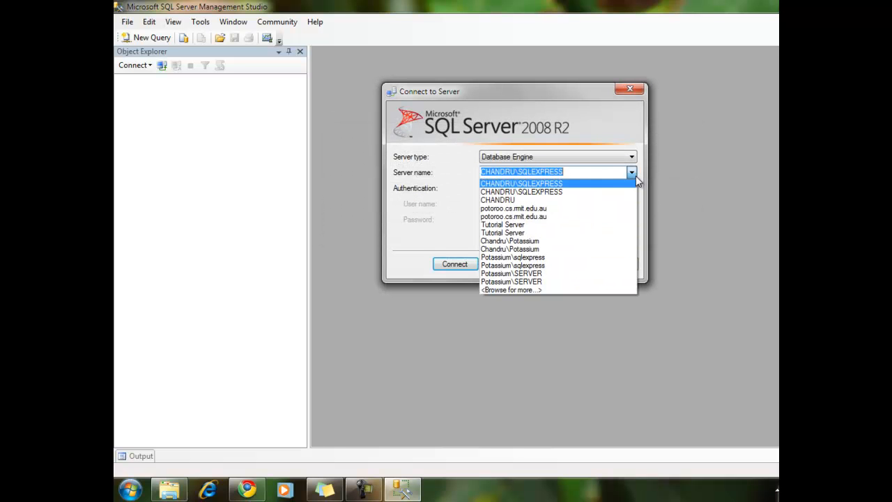
click(597, 200)
click(539, 174)
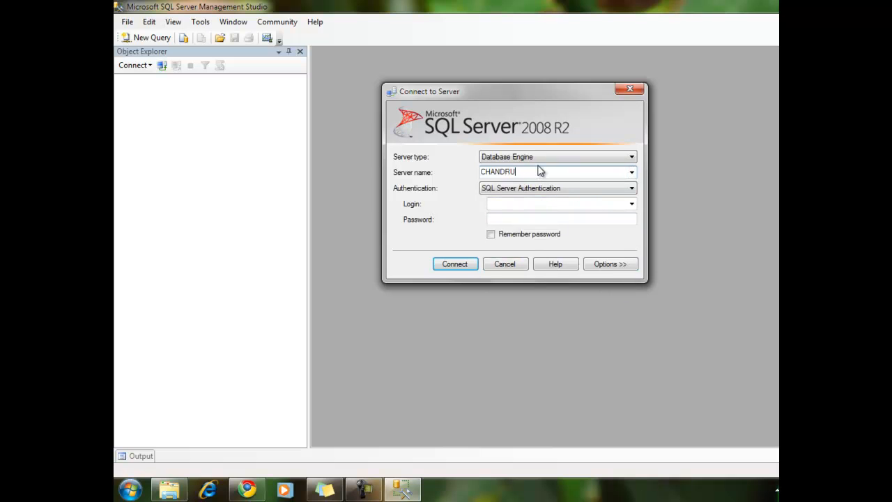
click(565, 190)
click(547, 200)
double_click(522, 172)
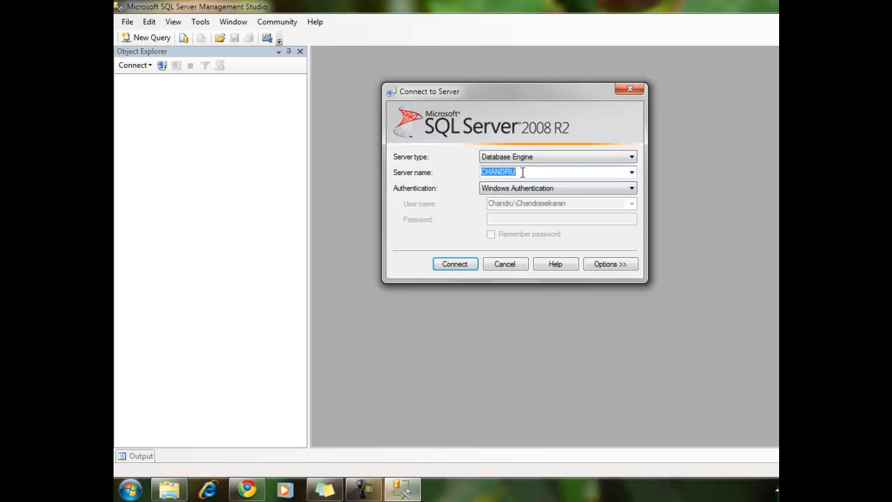
text(Chandru)
click(455, 264)
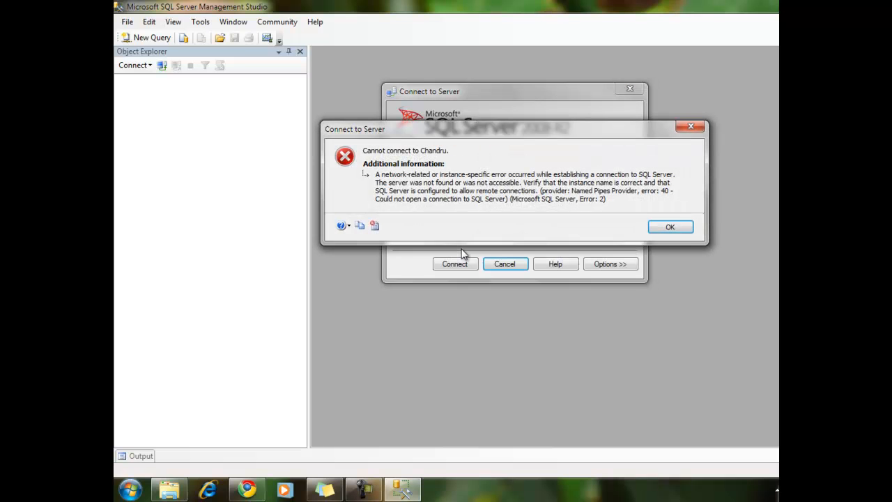
click(672, 227)
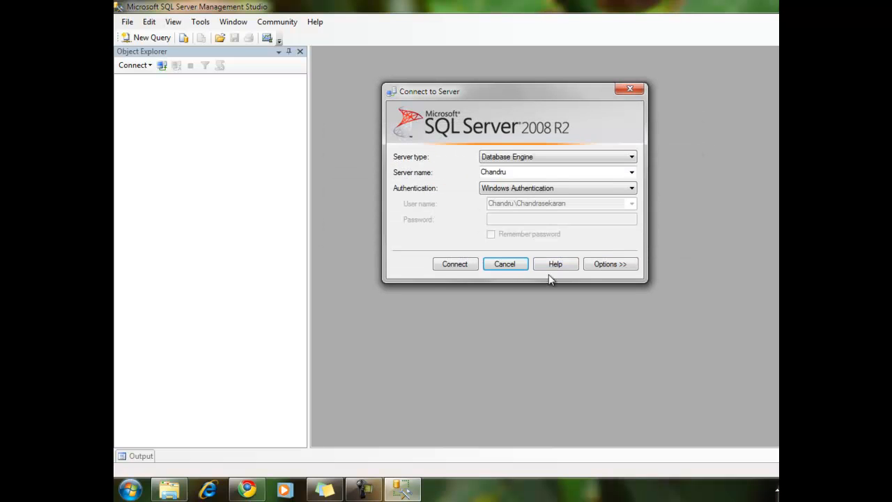
Step: Append \SQLExpress to the computer name as server name and try to connect
click(523, 174)
click(529, 174)
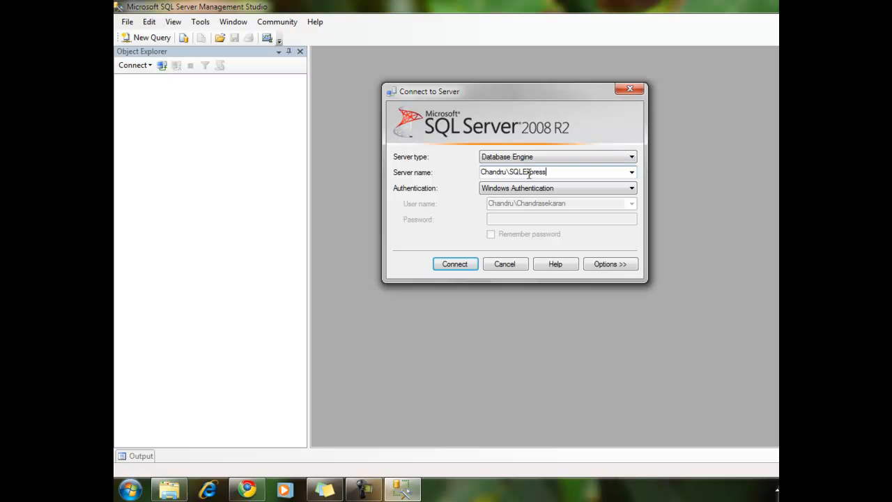
click(455, 265)
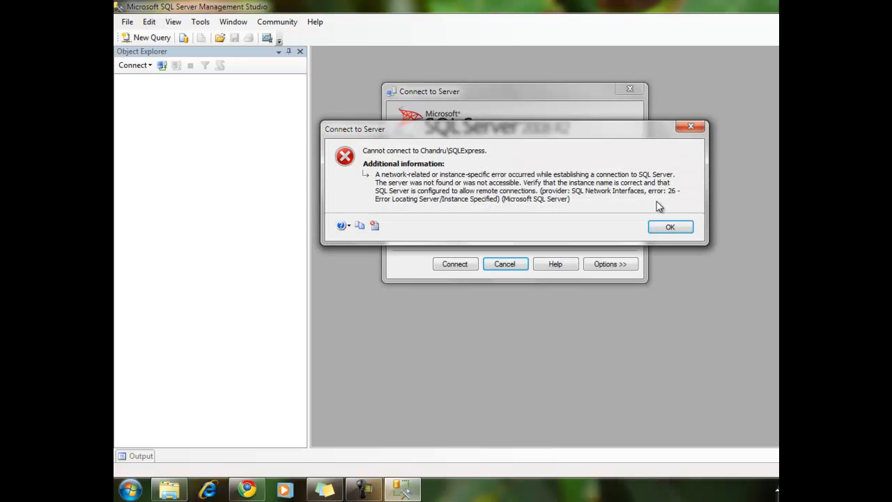
click(668, 227)
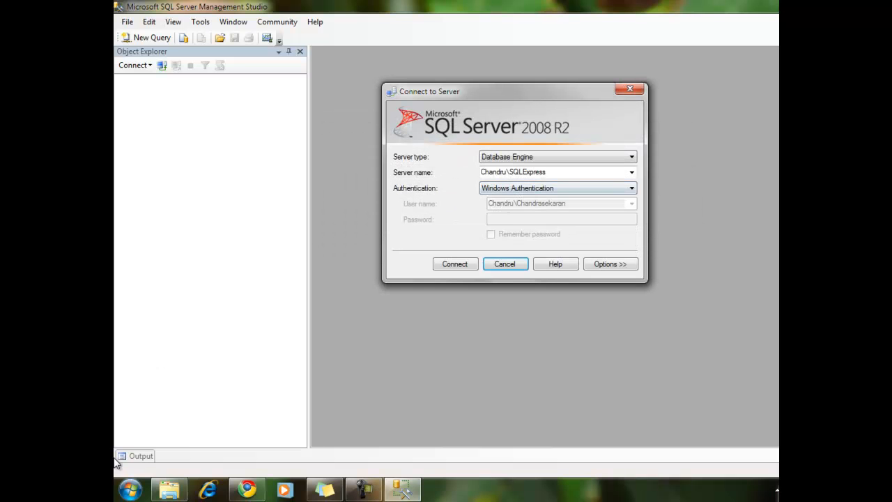
Step: Examine the Microsoft SQL Server 2008 R2 program folder and its Configuration Tools
click(129, 489)
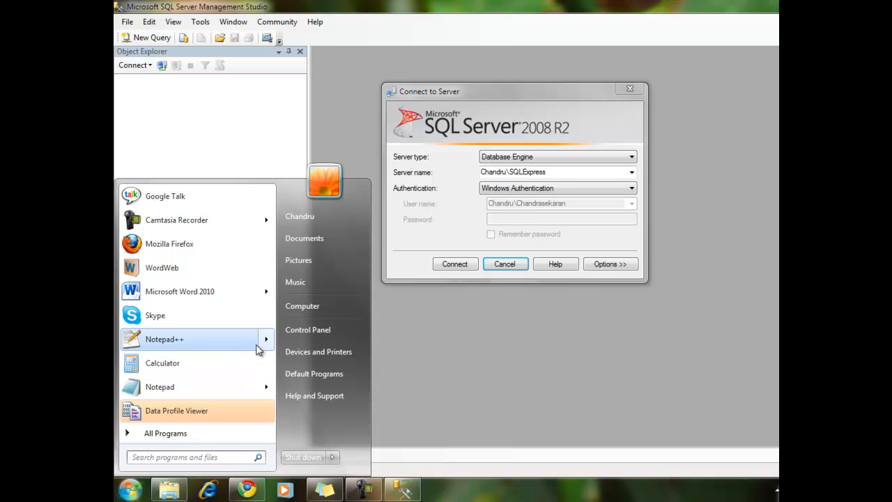
click(219, 437)
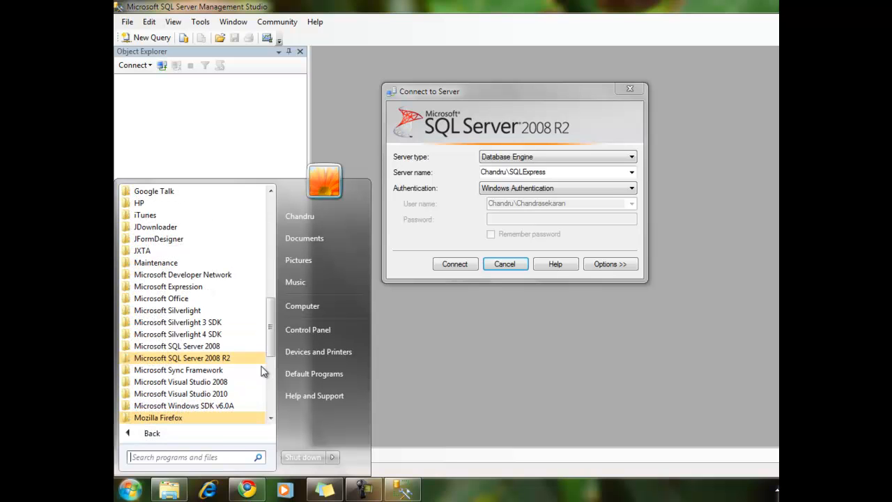
click(228, 360)
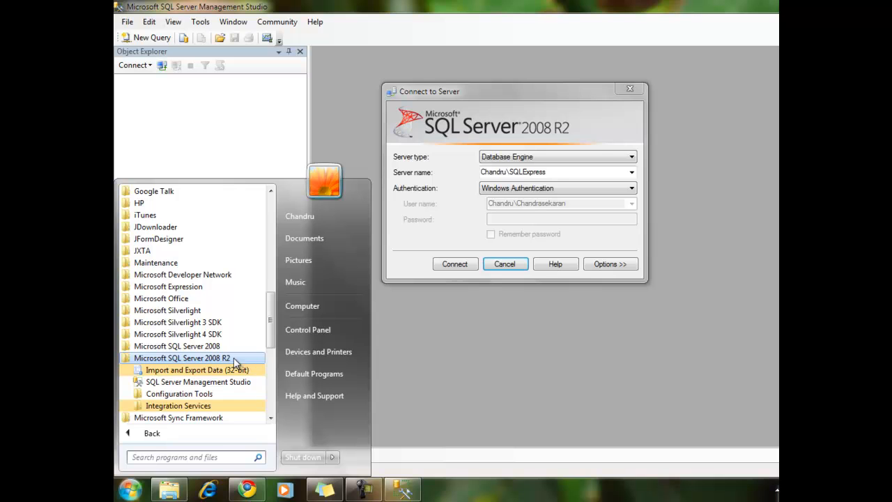
click(233, 358)
click(226, 356)
click(224, 357)
click(229, 358)
click(225, 394)
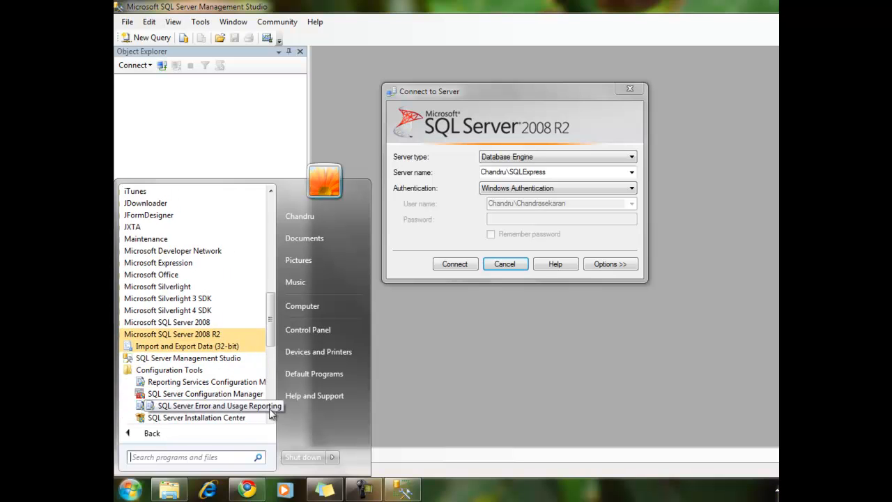
click(193, 371)
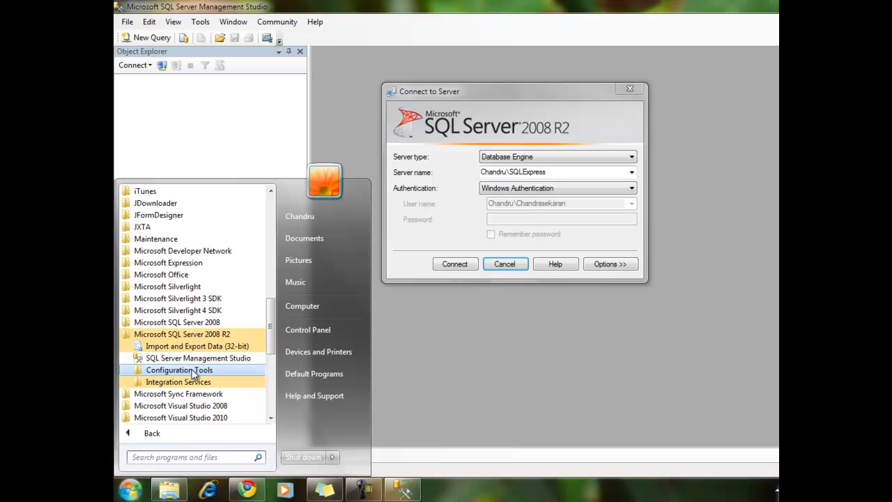
Step: Start Import and Export Data (32-bit) and check the server name on its Choose a Data Source page
click(206, 384)
click(209, 348)
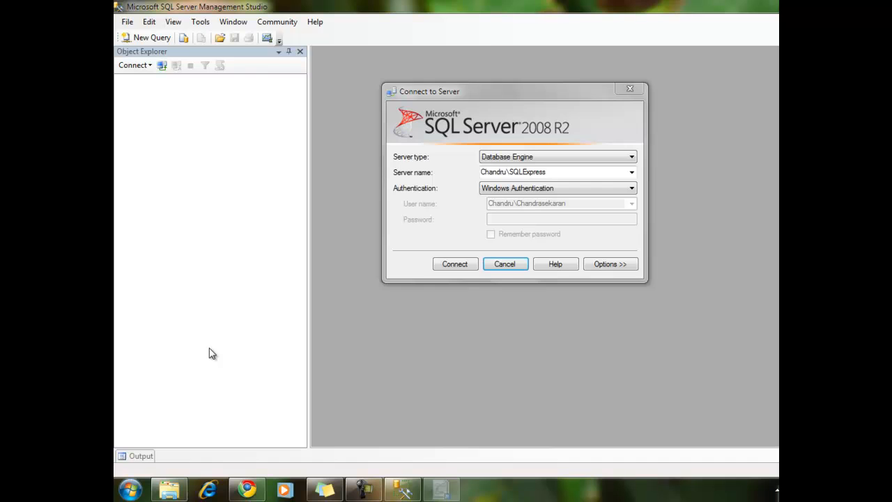
click(364, 375)
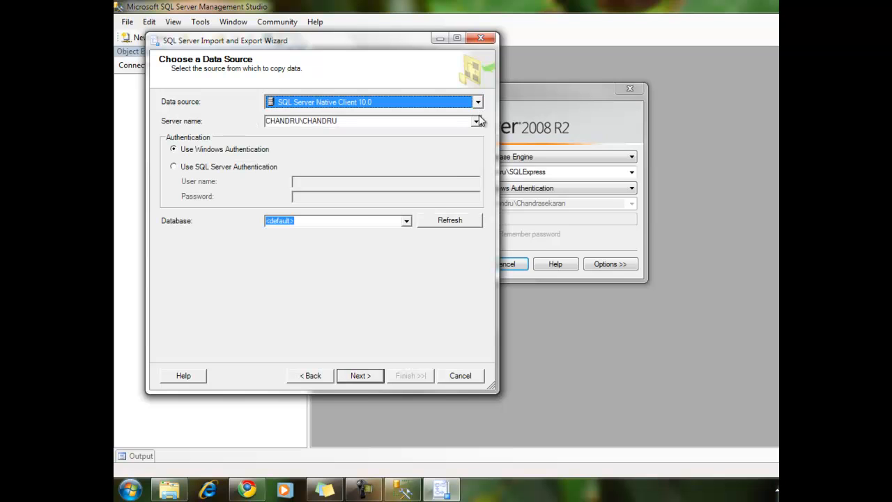
click(478, 121)
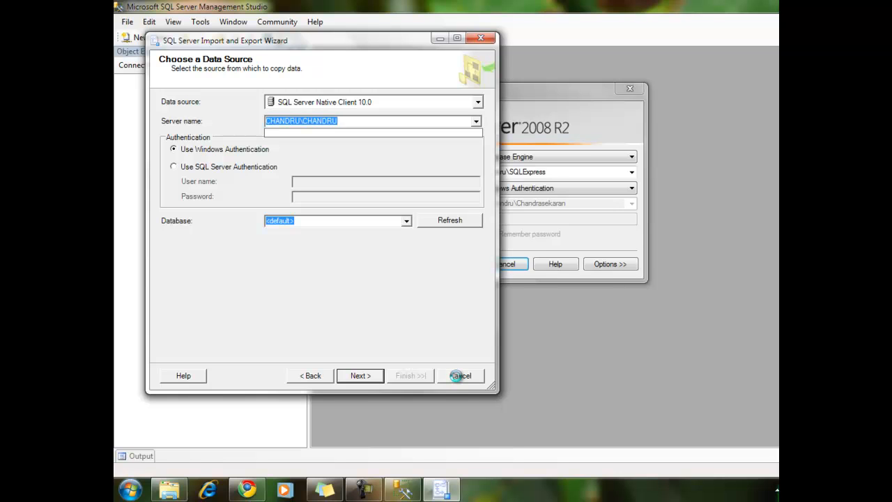
Step: Set the server name in Connect to Server to the computer name followed by the custom instance name, and connect with Windows Authentication
click(588, 347)
click(552, 174)
drag(553, 174, 459, 182)
text(Chandru\Chandru)
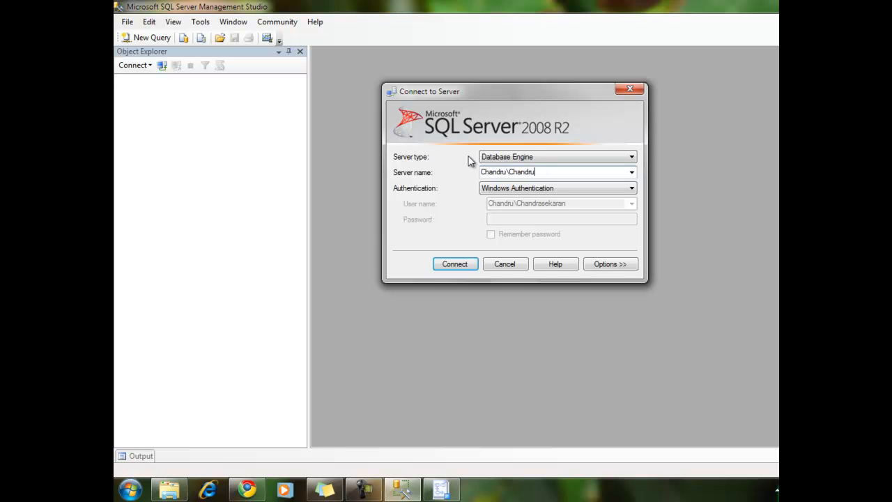
click(455, 264)
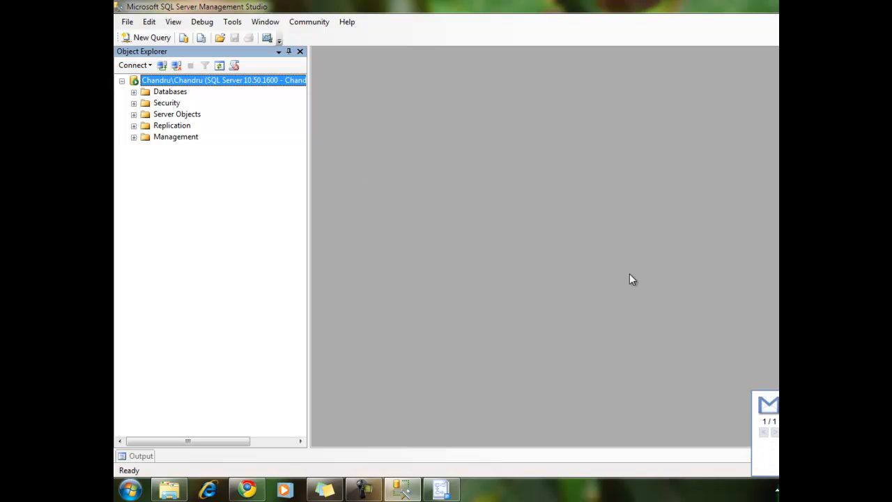
Step: Cancel the SQL Server Import and Export Wizard
click(445, 494)
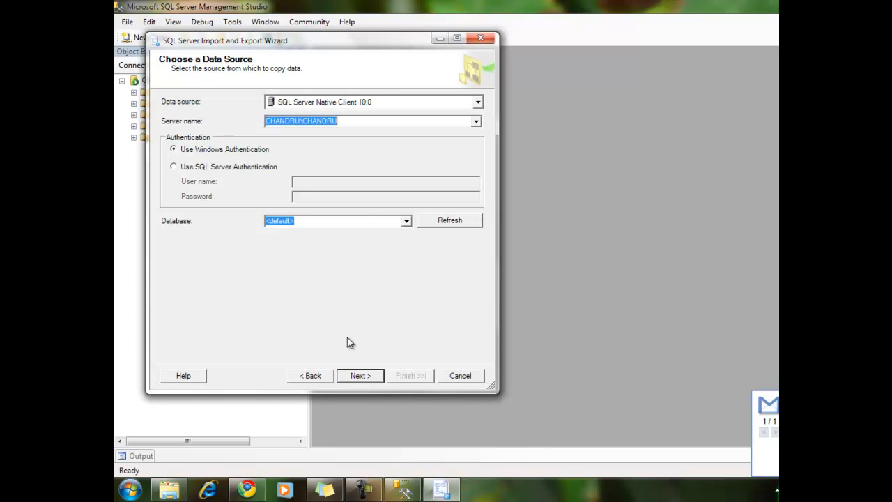
click(459, 376)
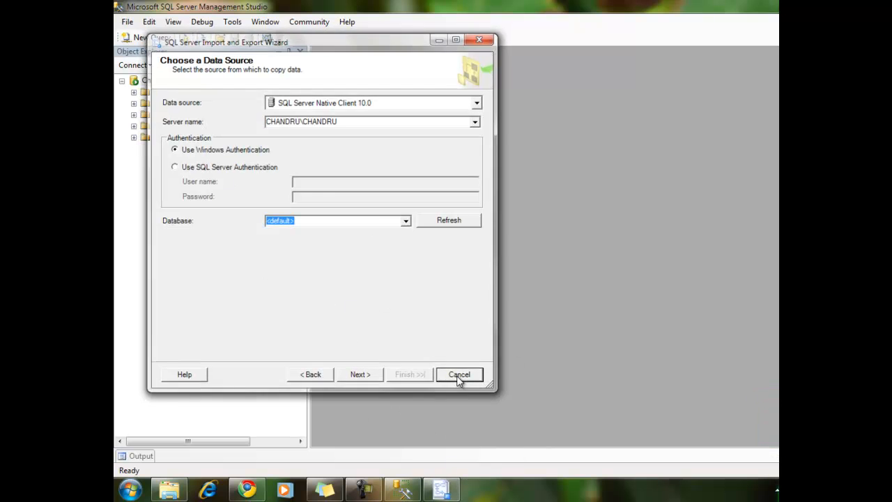
Step: Start Import and Export Data (32-bit) from the Microsoft SQL Server 2008 R2 program folder and advance to its Choose a Data Source page
click(130, 491)
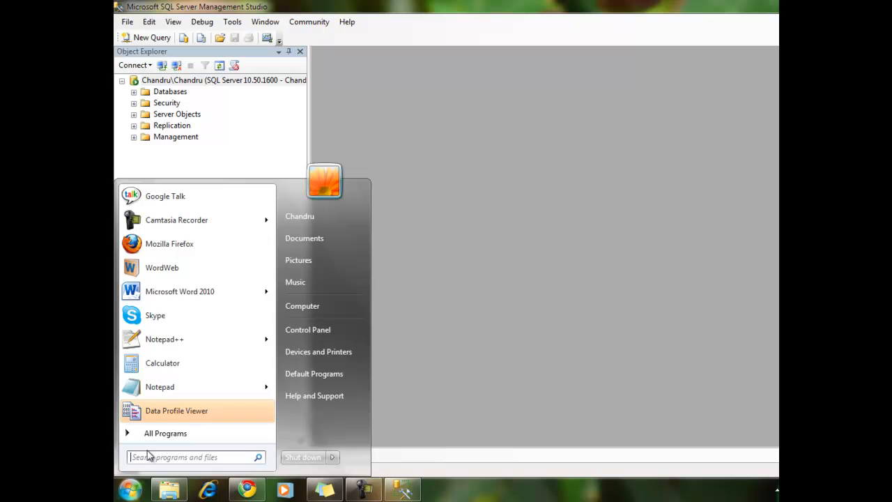
click(148, 433)
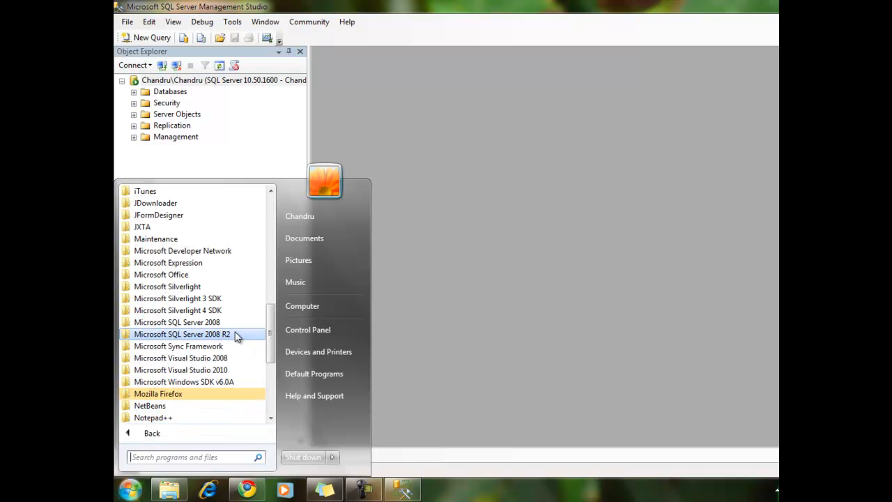
click(237, 334)
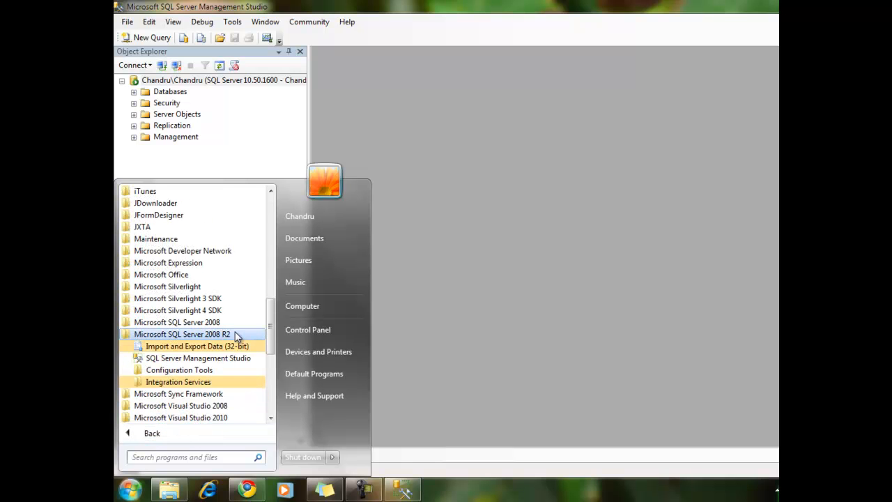
click(220, 369)
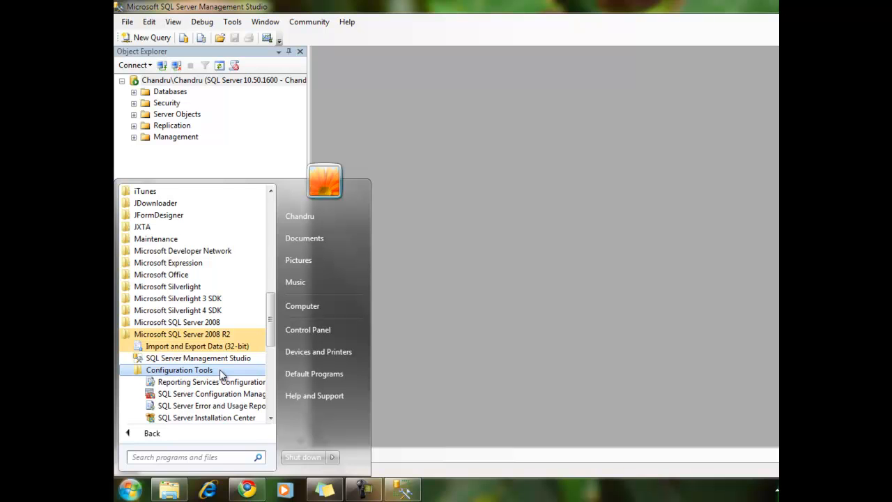
click(219, 371)
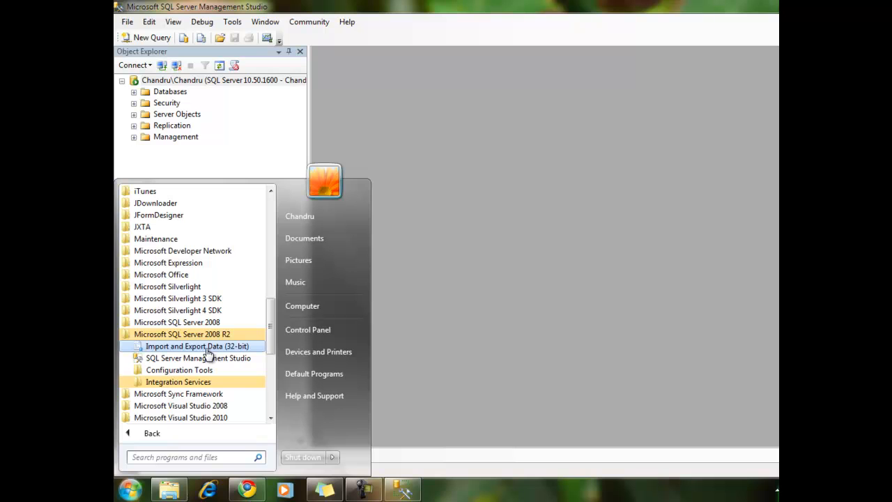
click(208, 352)
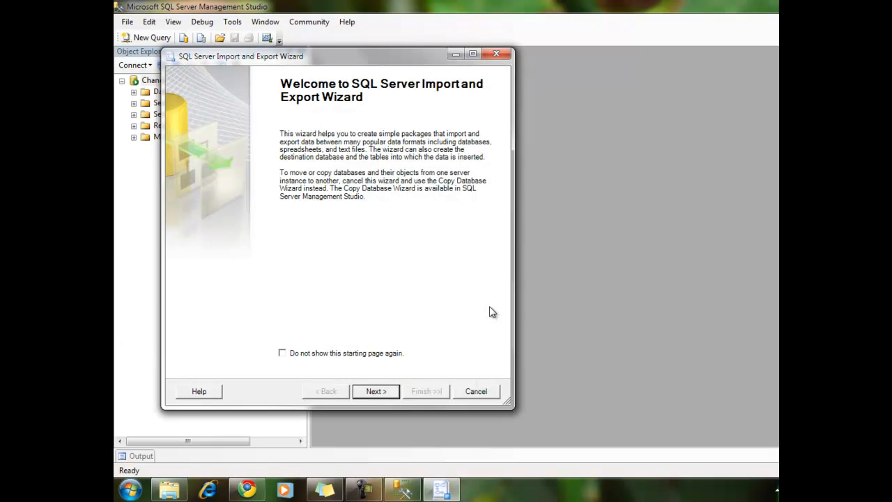
click(376, 392)
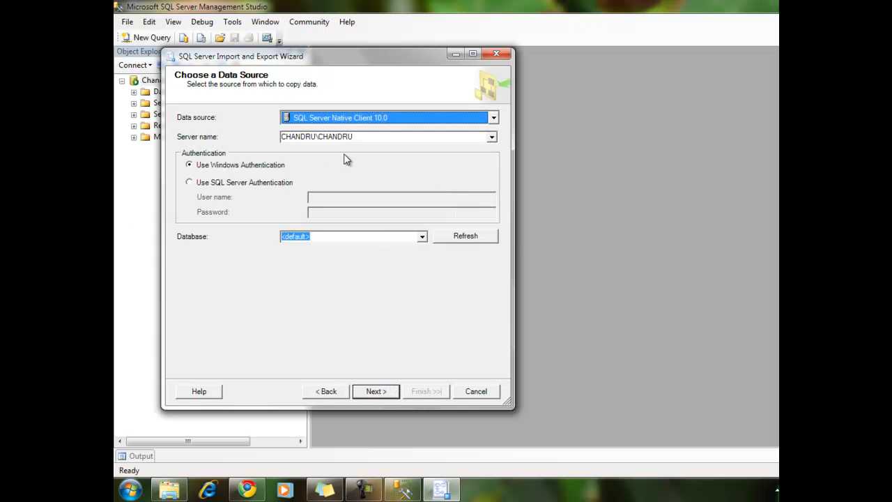
Step: Examine the server name and its list of alternatives on the Choose a Data Source page, and cancel the wizard
click(492, 138)
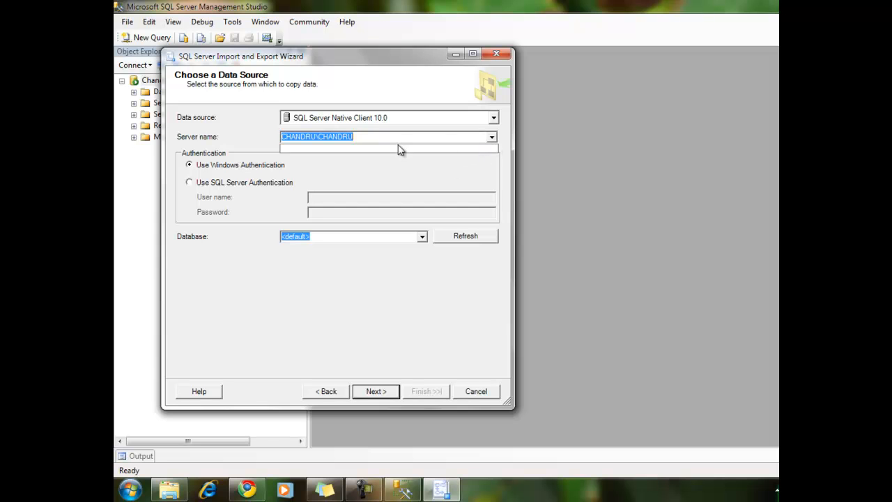
click(501, 137)
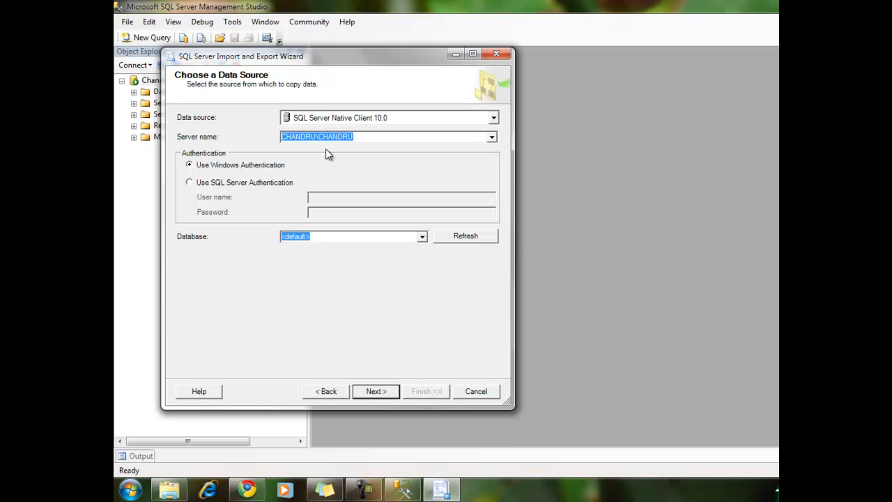
click(495, 137)
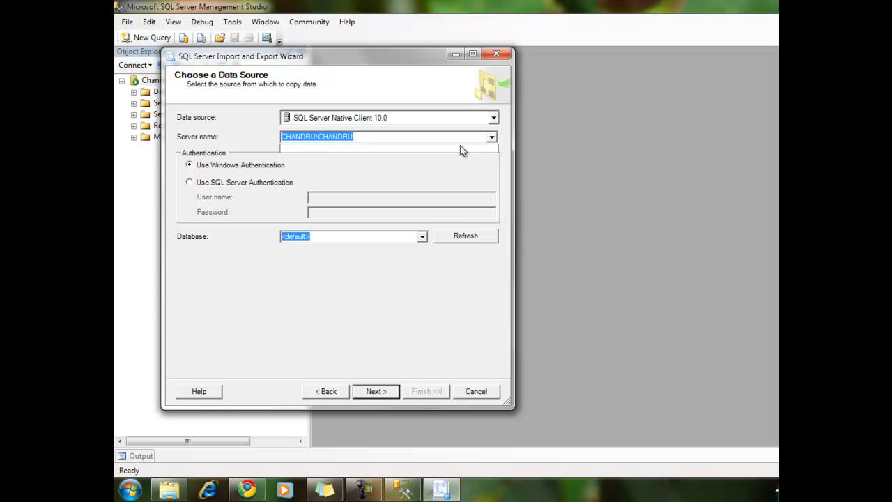
click(506, 139)
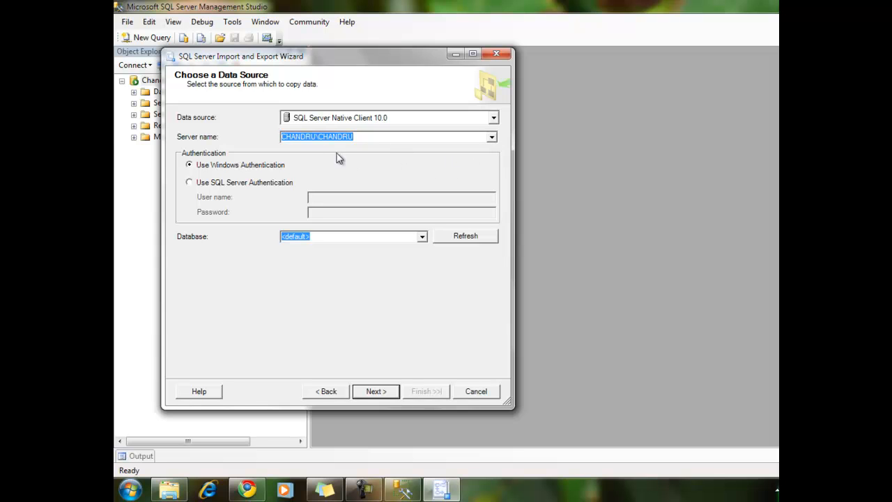
drag(354, 138, 256, 139)
click(483, 391)
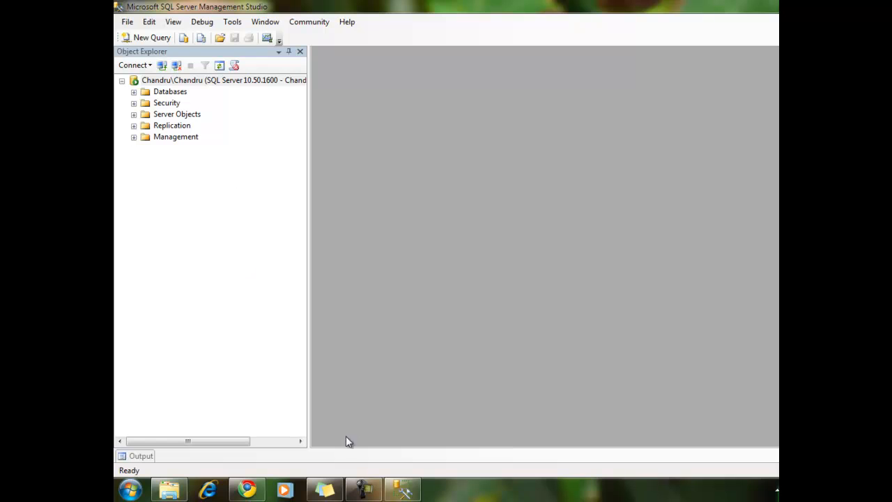
click(364, 488)
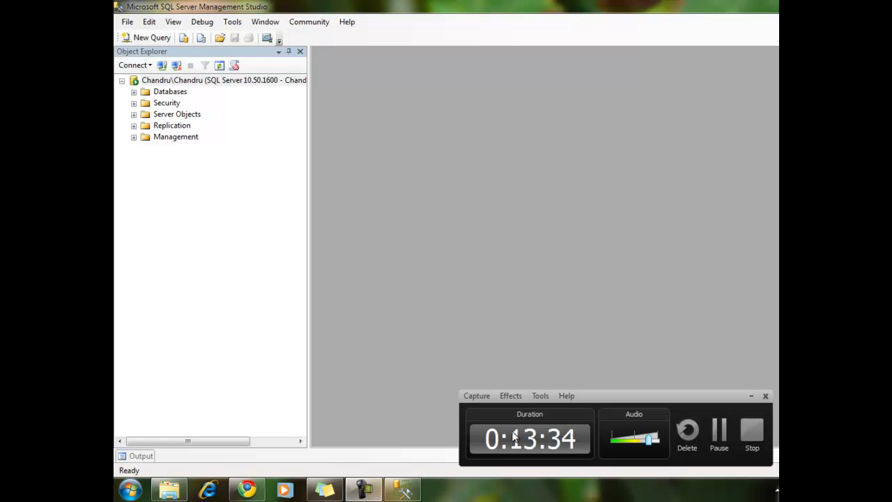